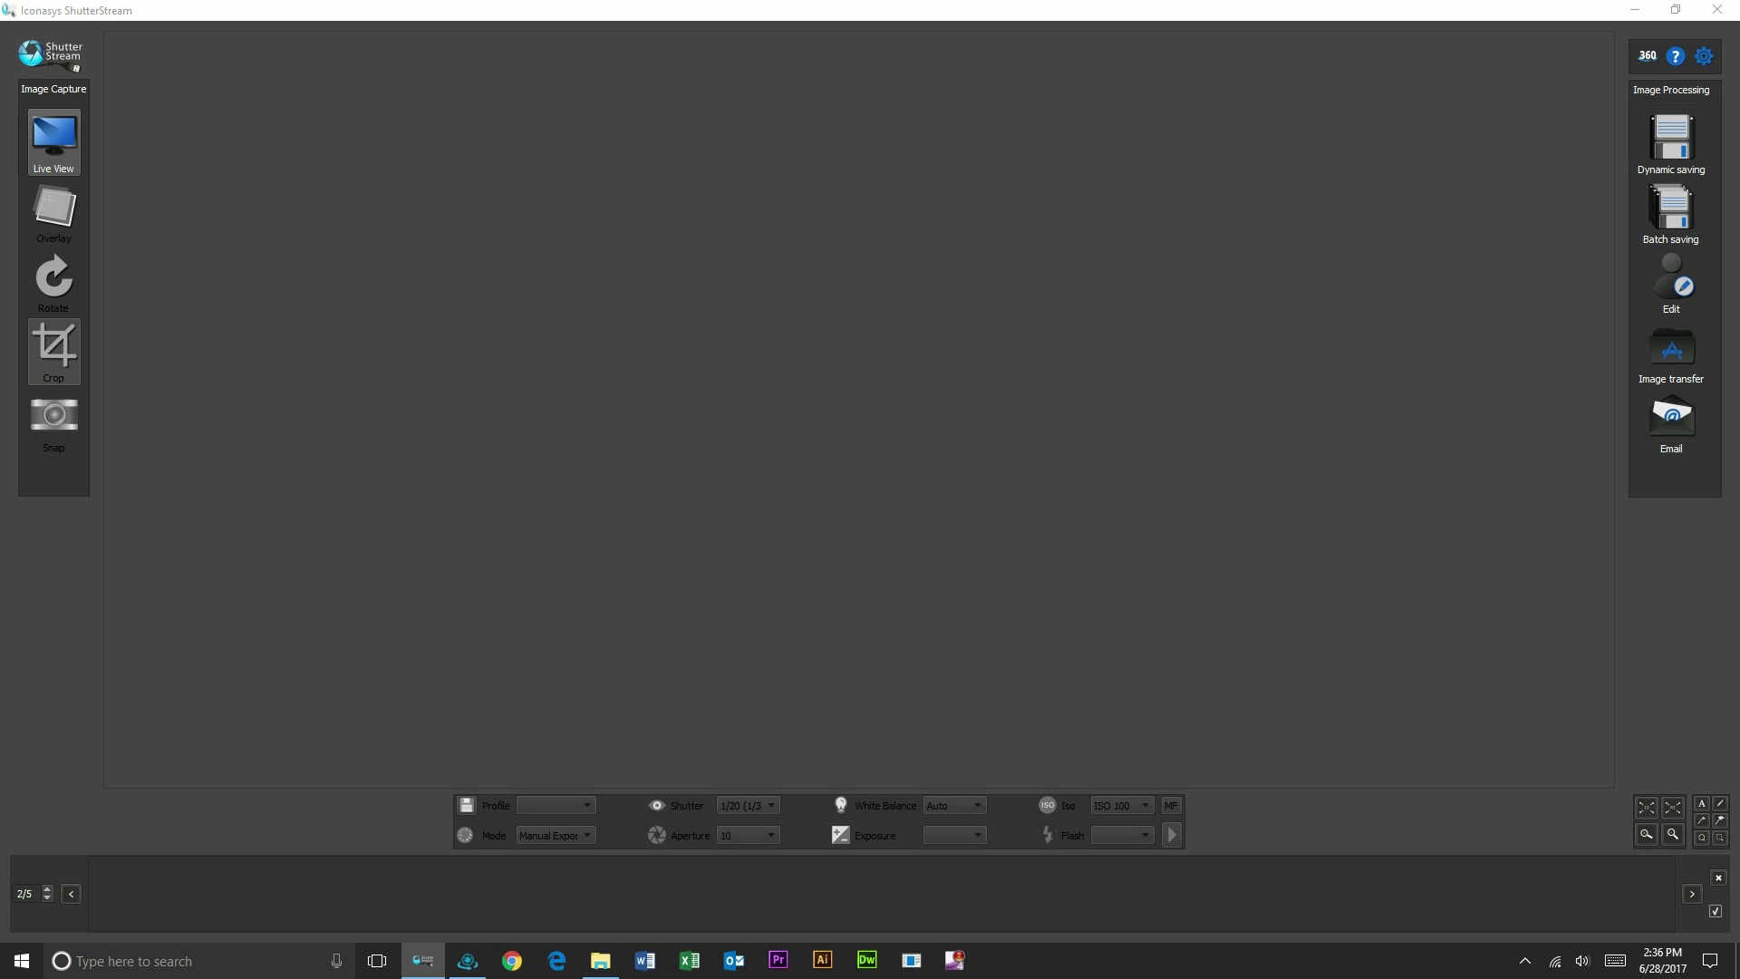
Start the camera's live view, zoom the preview out to the whole valve, and close the manual focus controls
{"action": "left_click", "coordinate": [54, 142]}
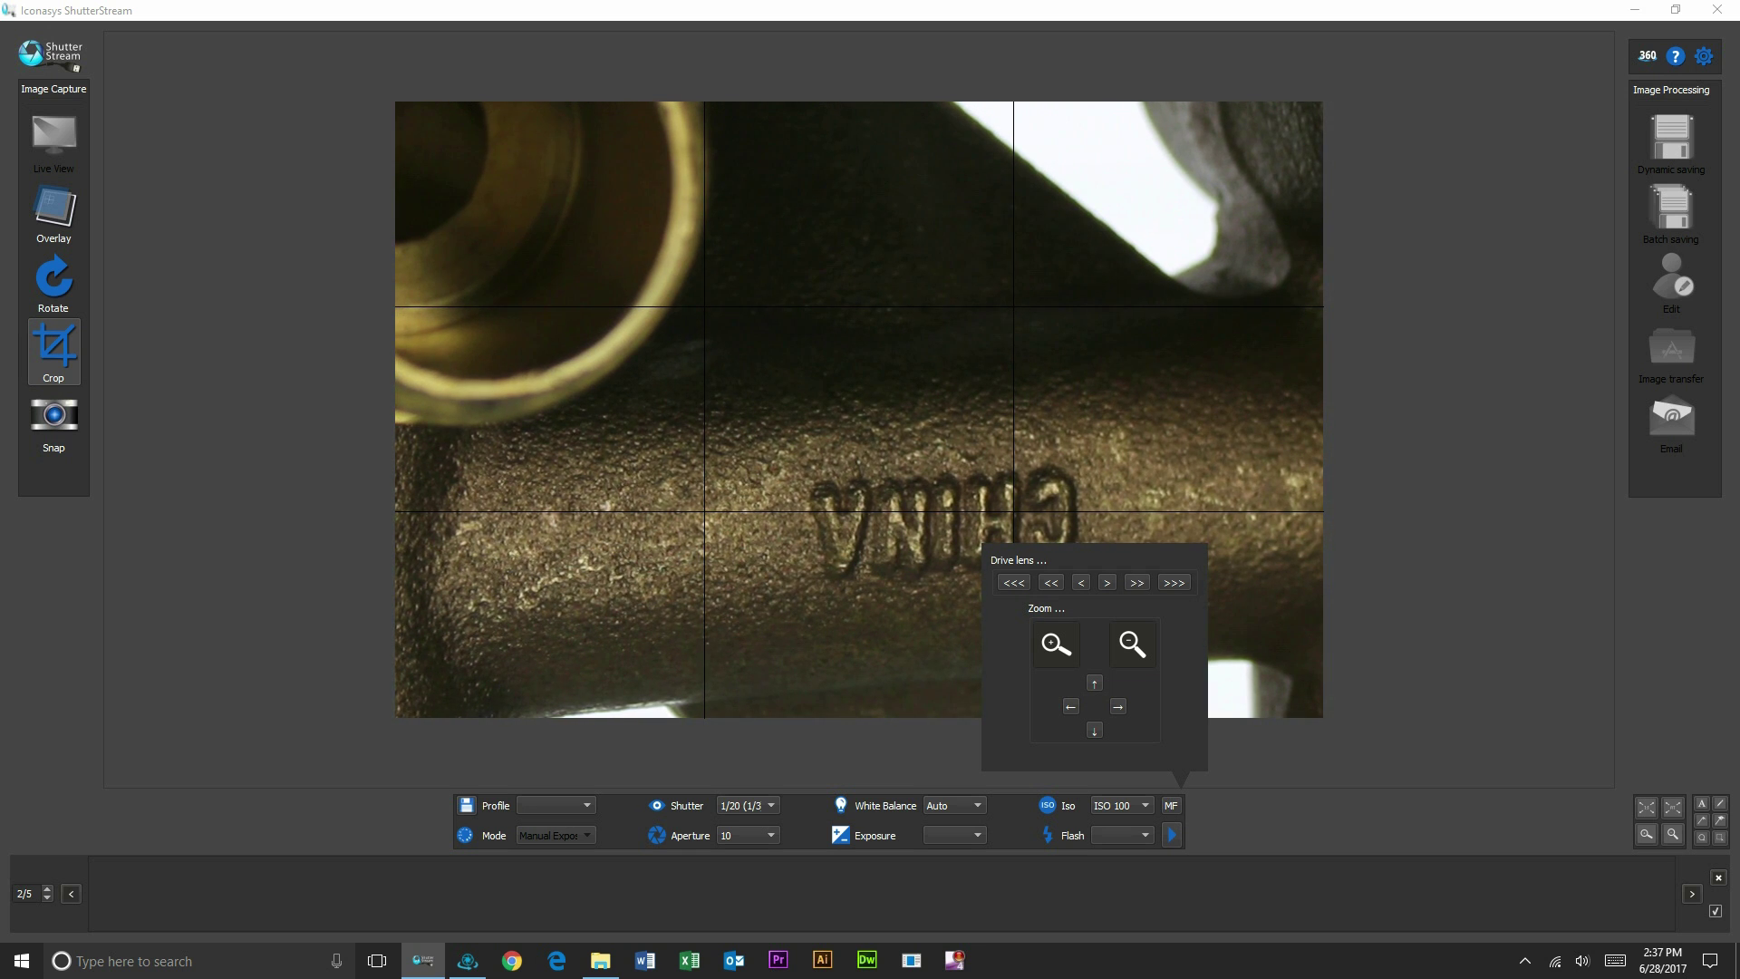
{"action": "left_click", "coordinate": [1132, 643]}
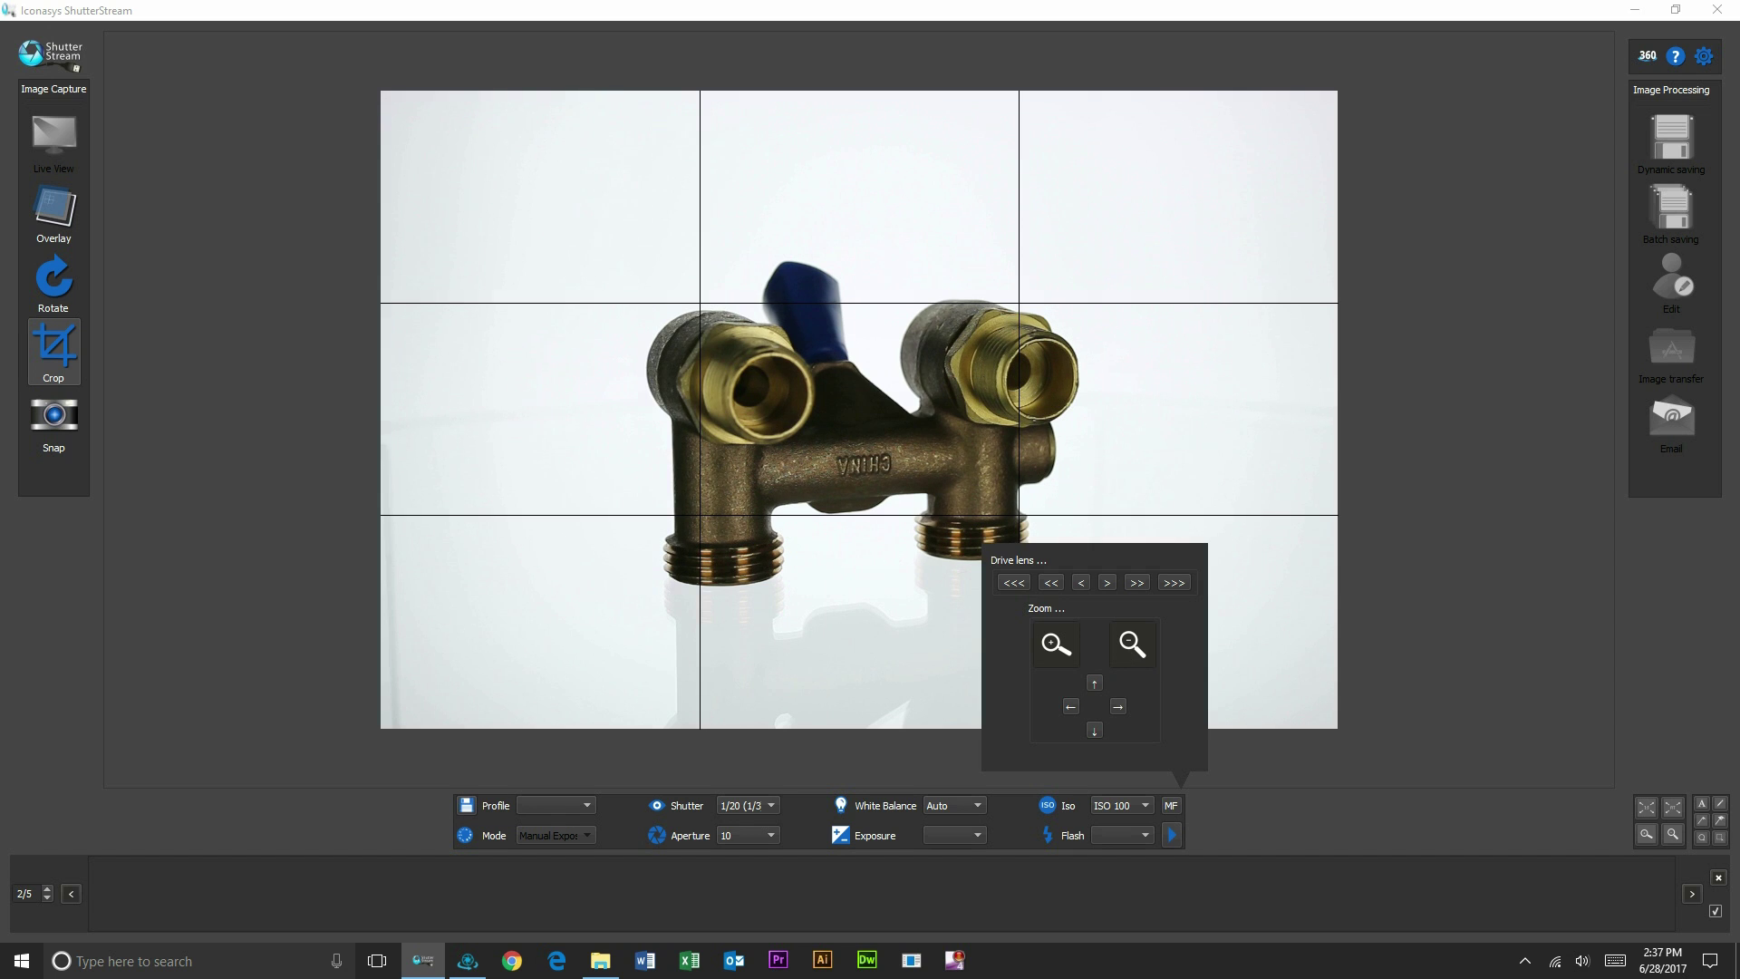
{"action": "left_click", "coordinate": [1170, 805]}
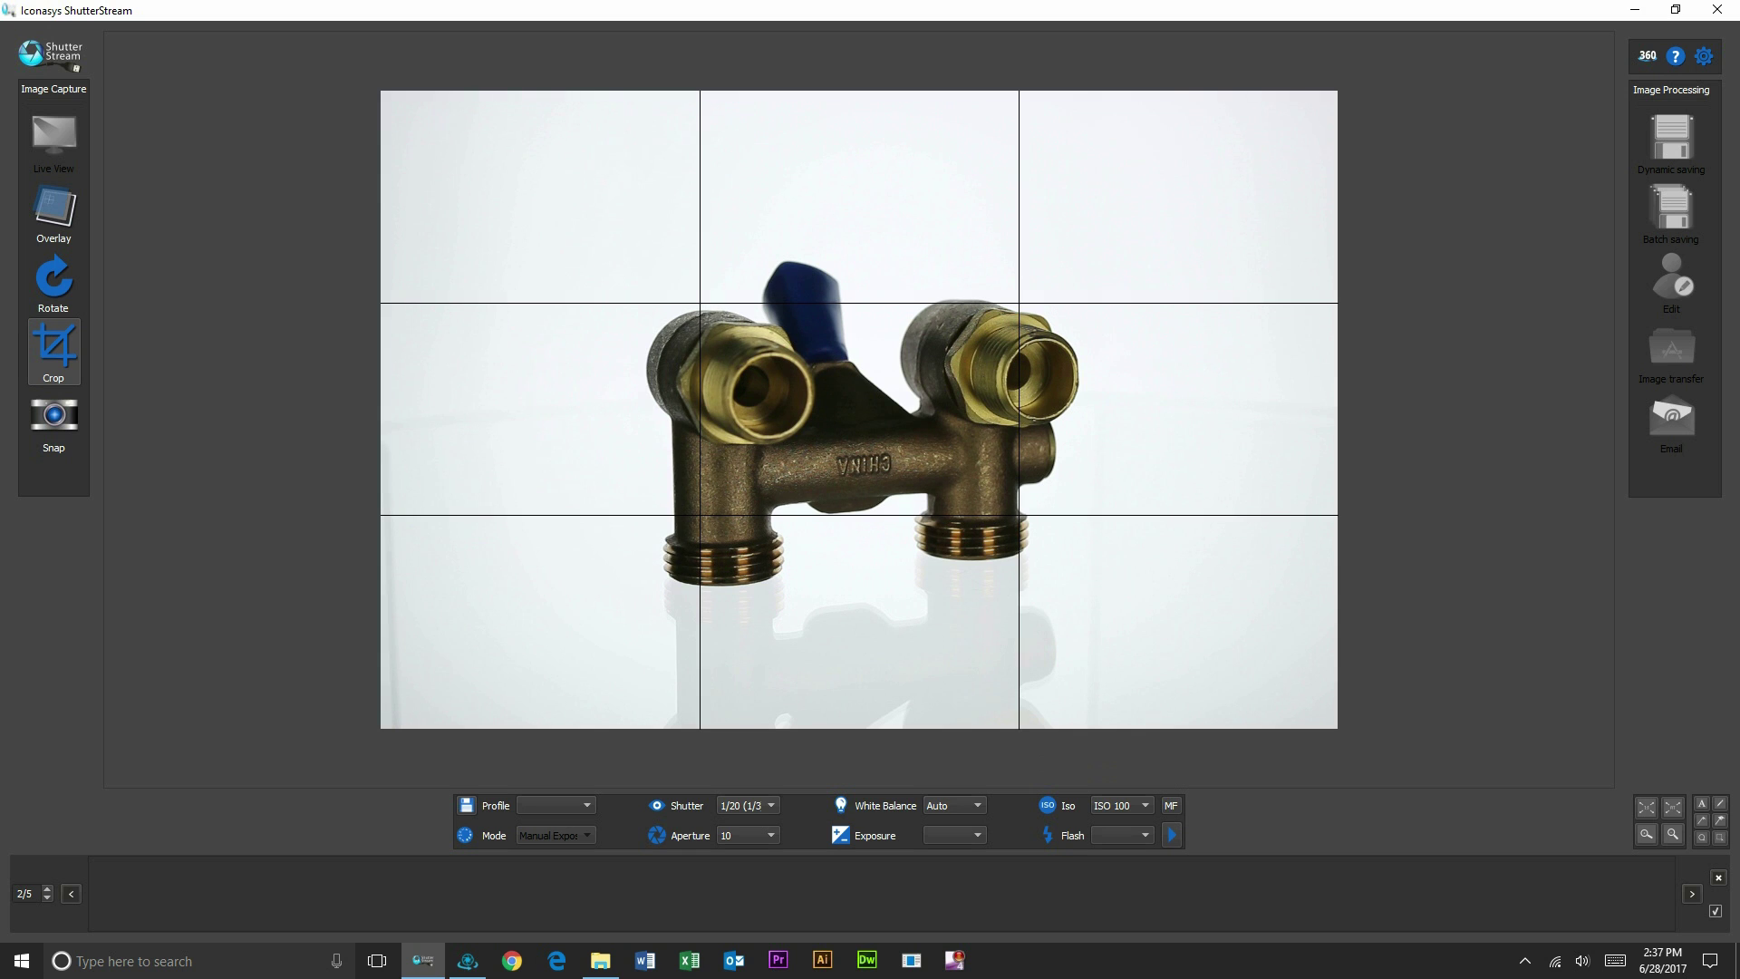
Set the camera's shutter speed to 1/4, aperture to 16, and white balance to Cloudy
{"action": "left_click", "coordinate": [770, 805]}
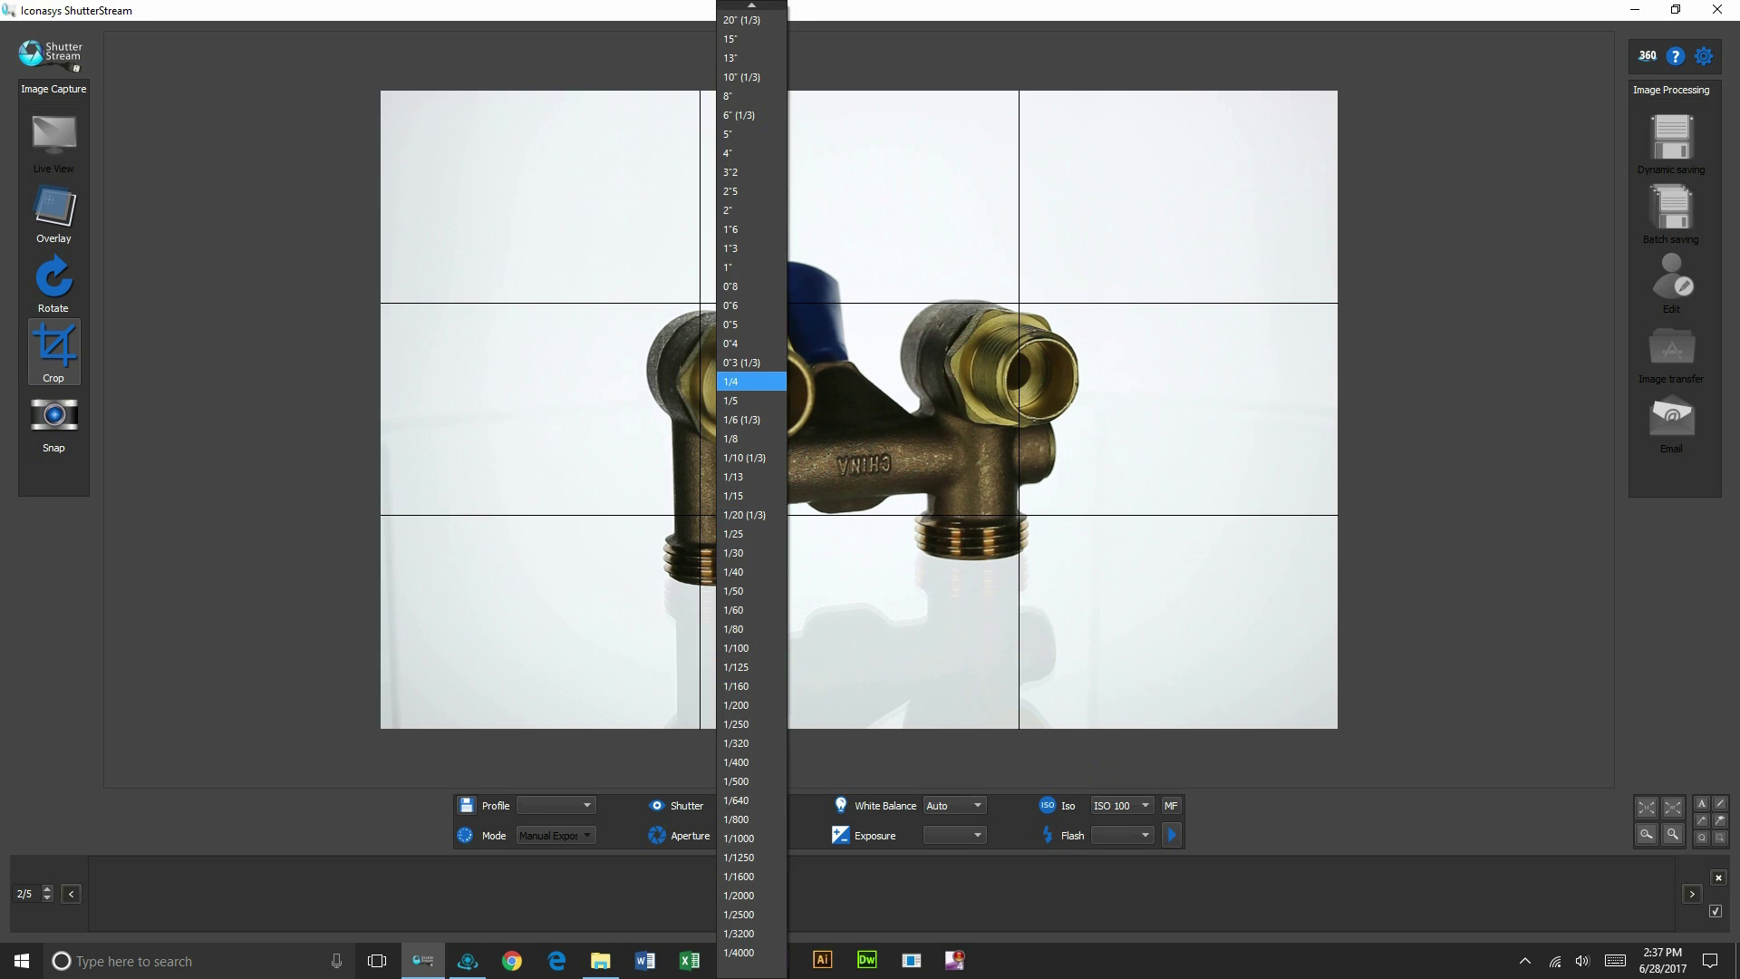
{"action": "left_click", "coordinate": [751, 382]}
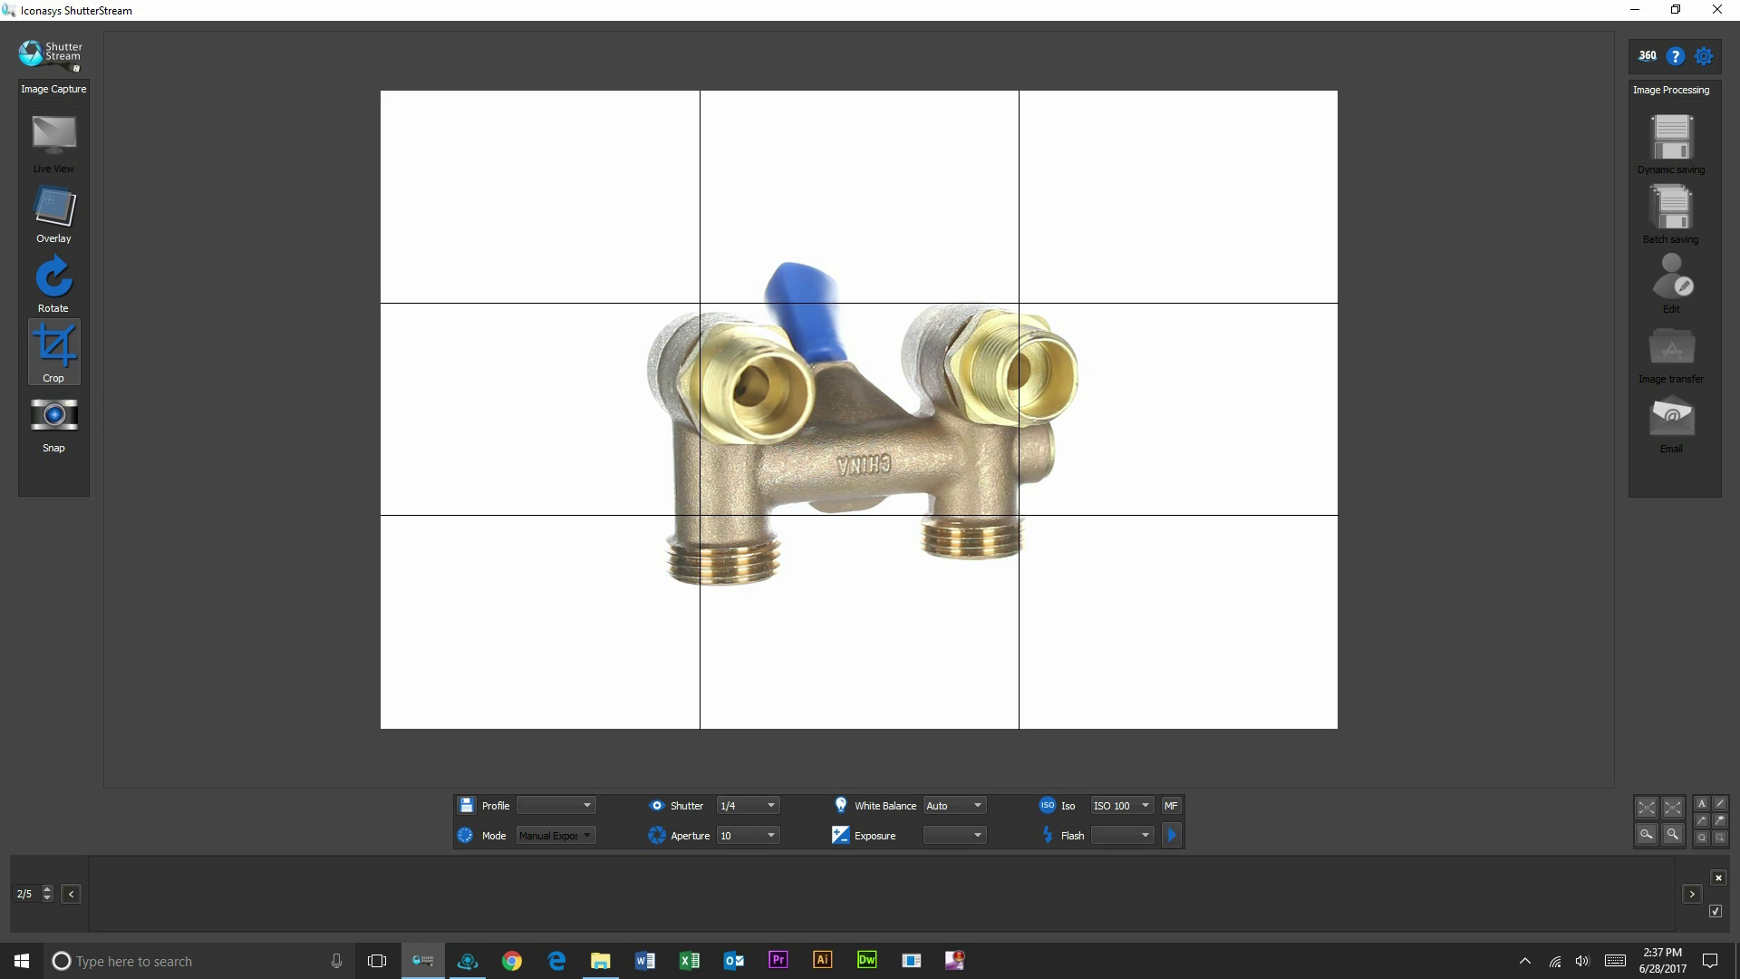
{"action": "left_click", "coordinate": [748, 835]}
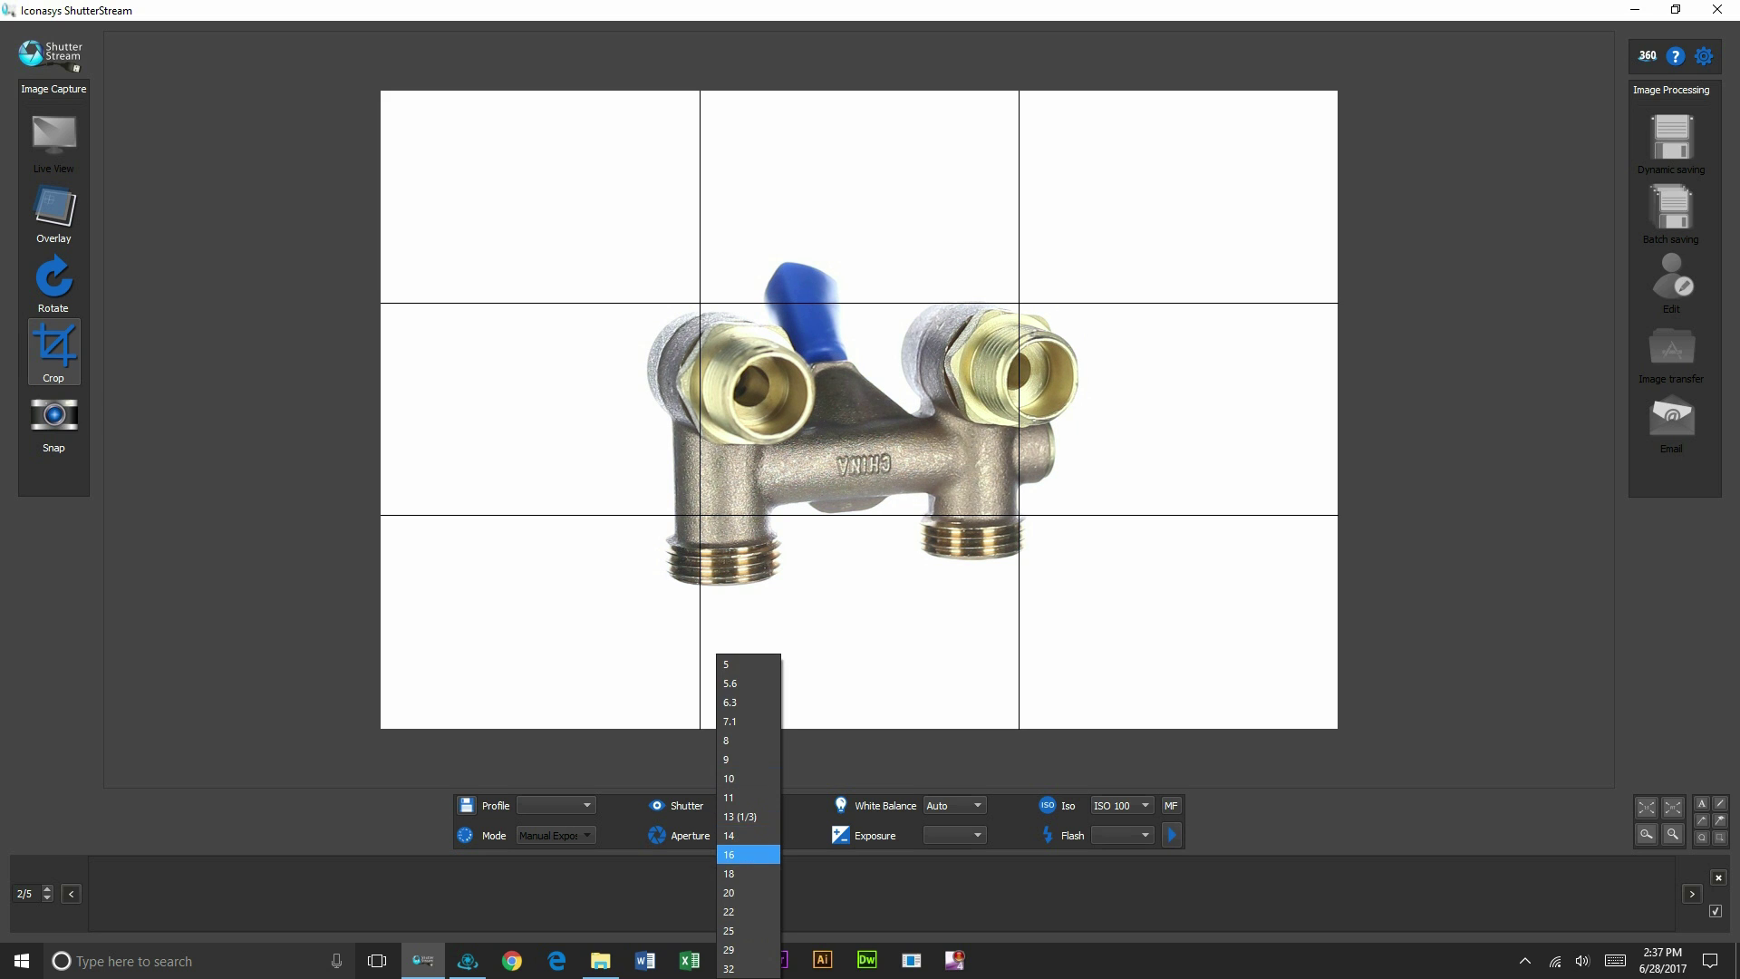
{"action": "left_click", "coordinate": [747, 854]}
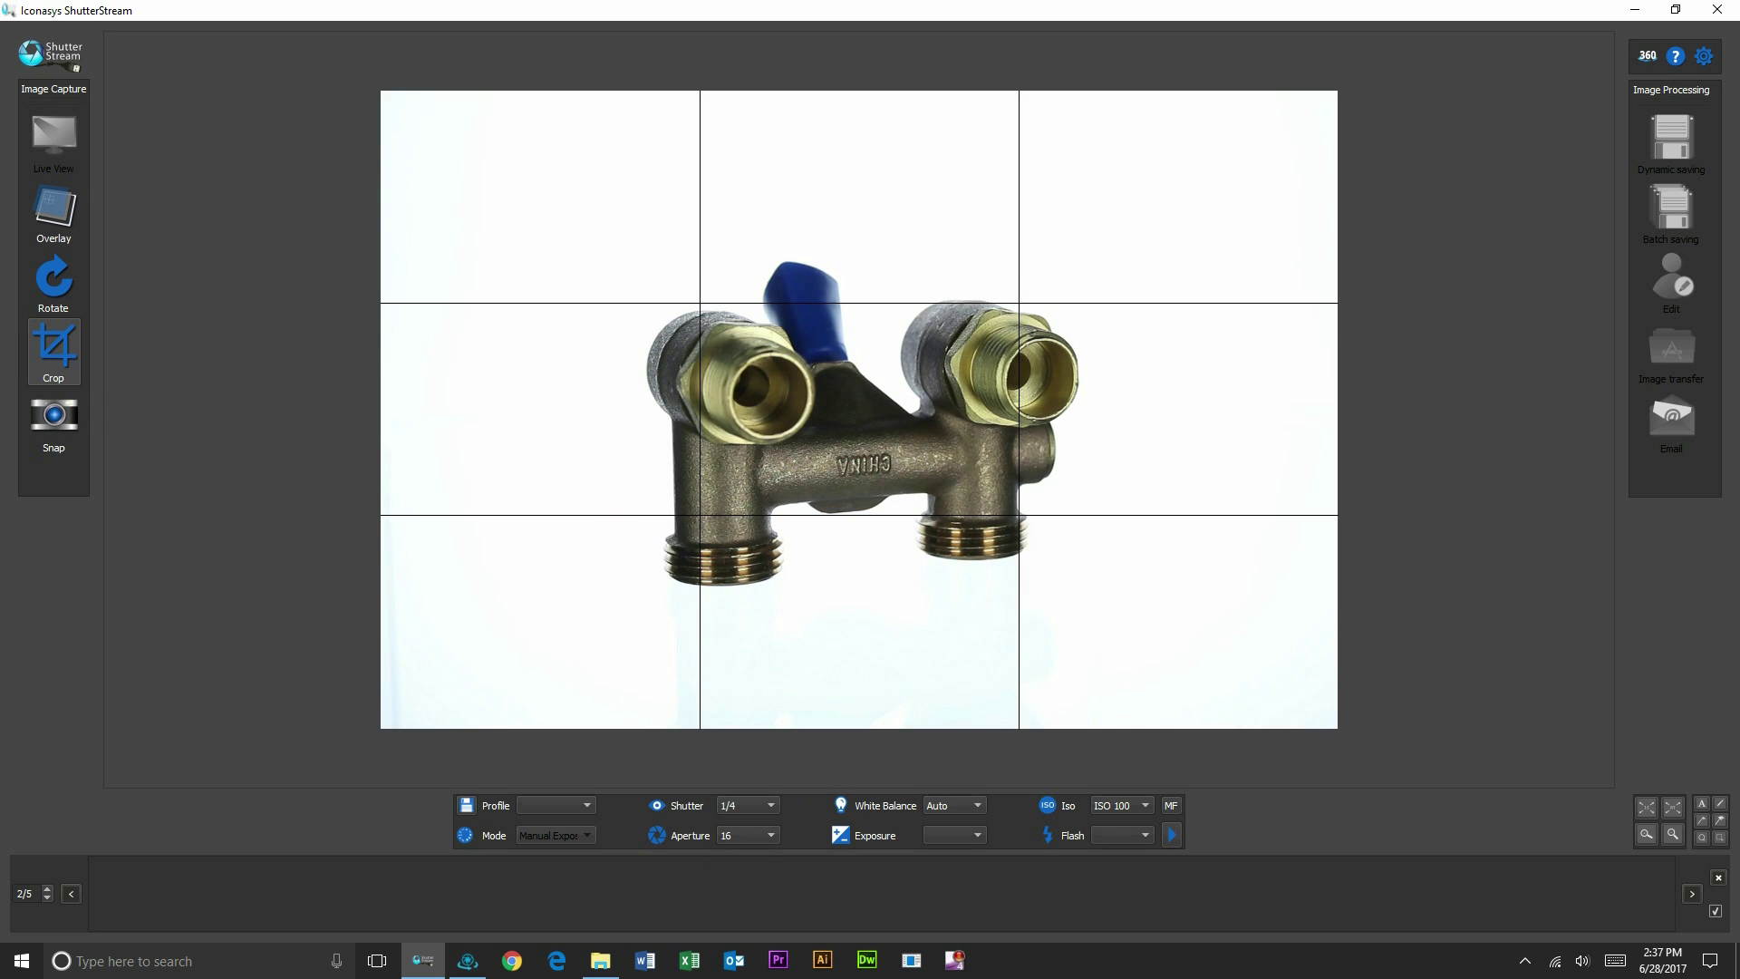
{"action": "left_click", "coordinate": [953, 805]}
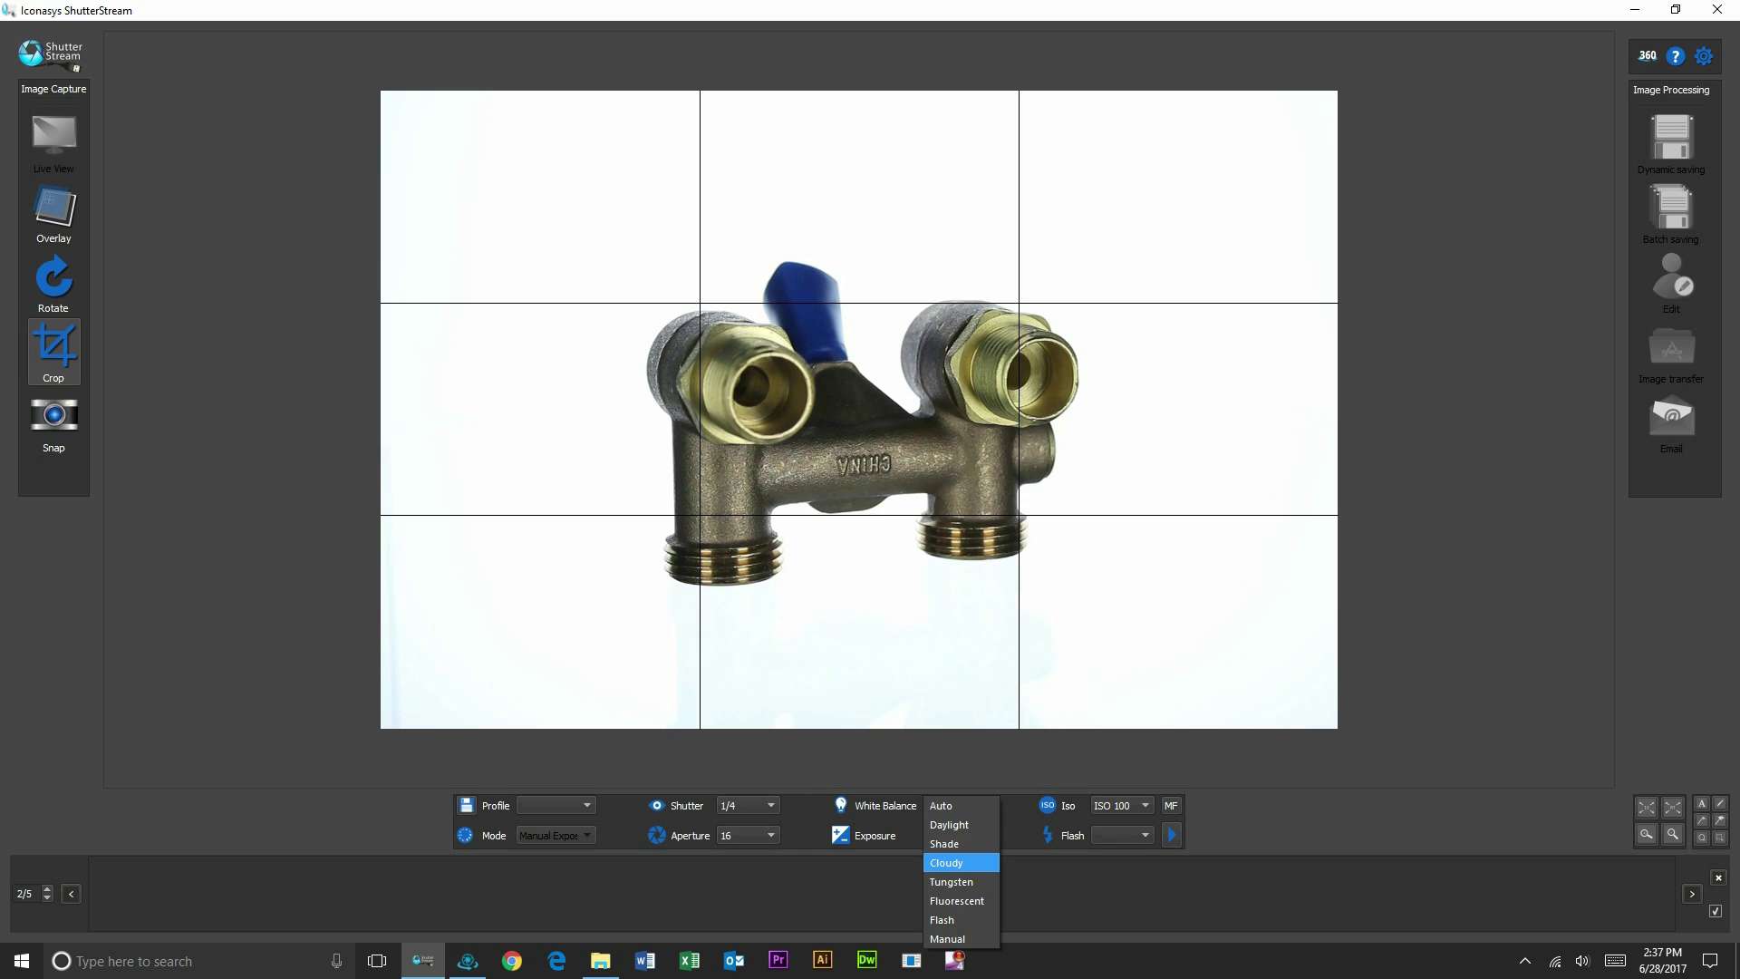
{"action": "left_click", "coordinate": [946, 862]}
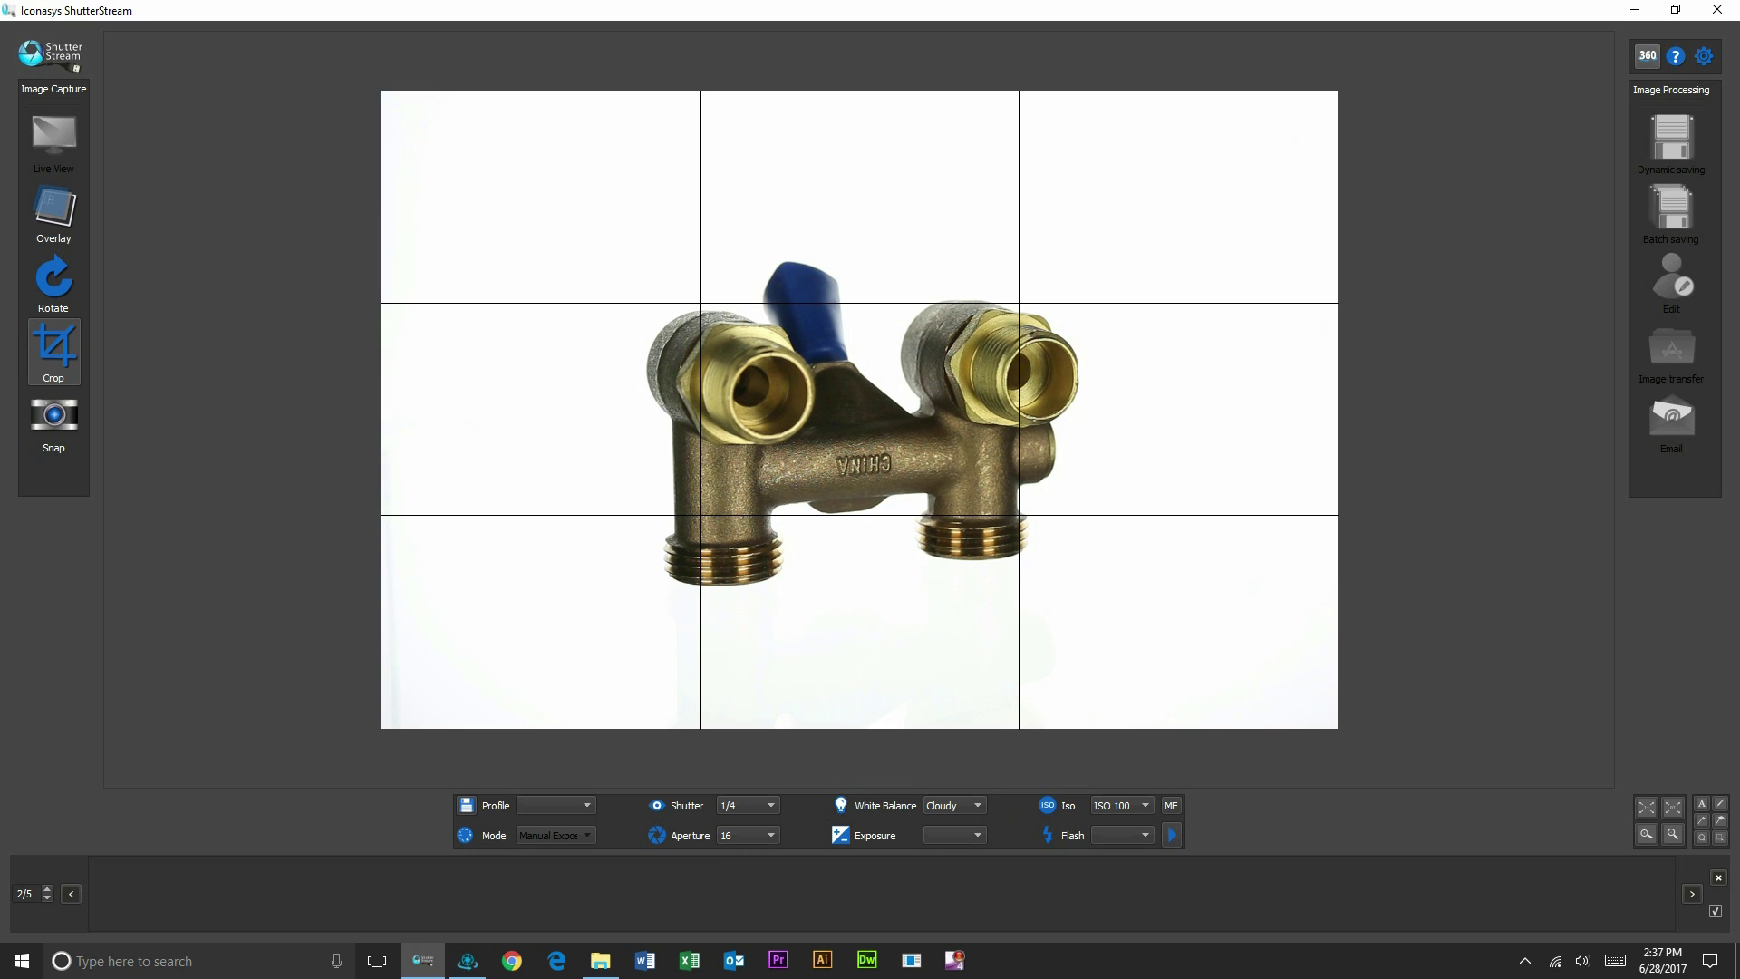
Open the Rotate 360 settings, move them clear of the valve preview, and start a continuous turntable spin
{"action": "left_click", "coordinate": [1648, 55]}
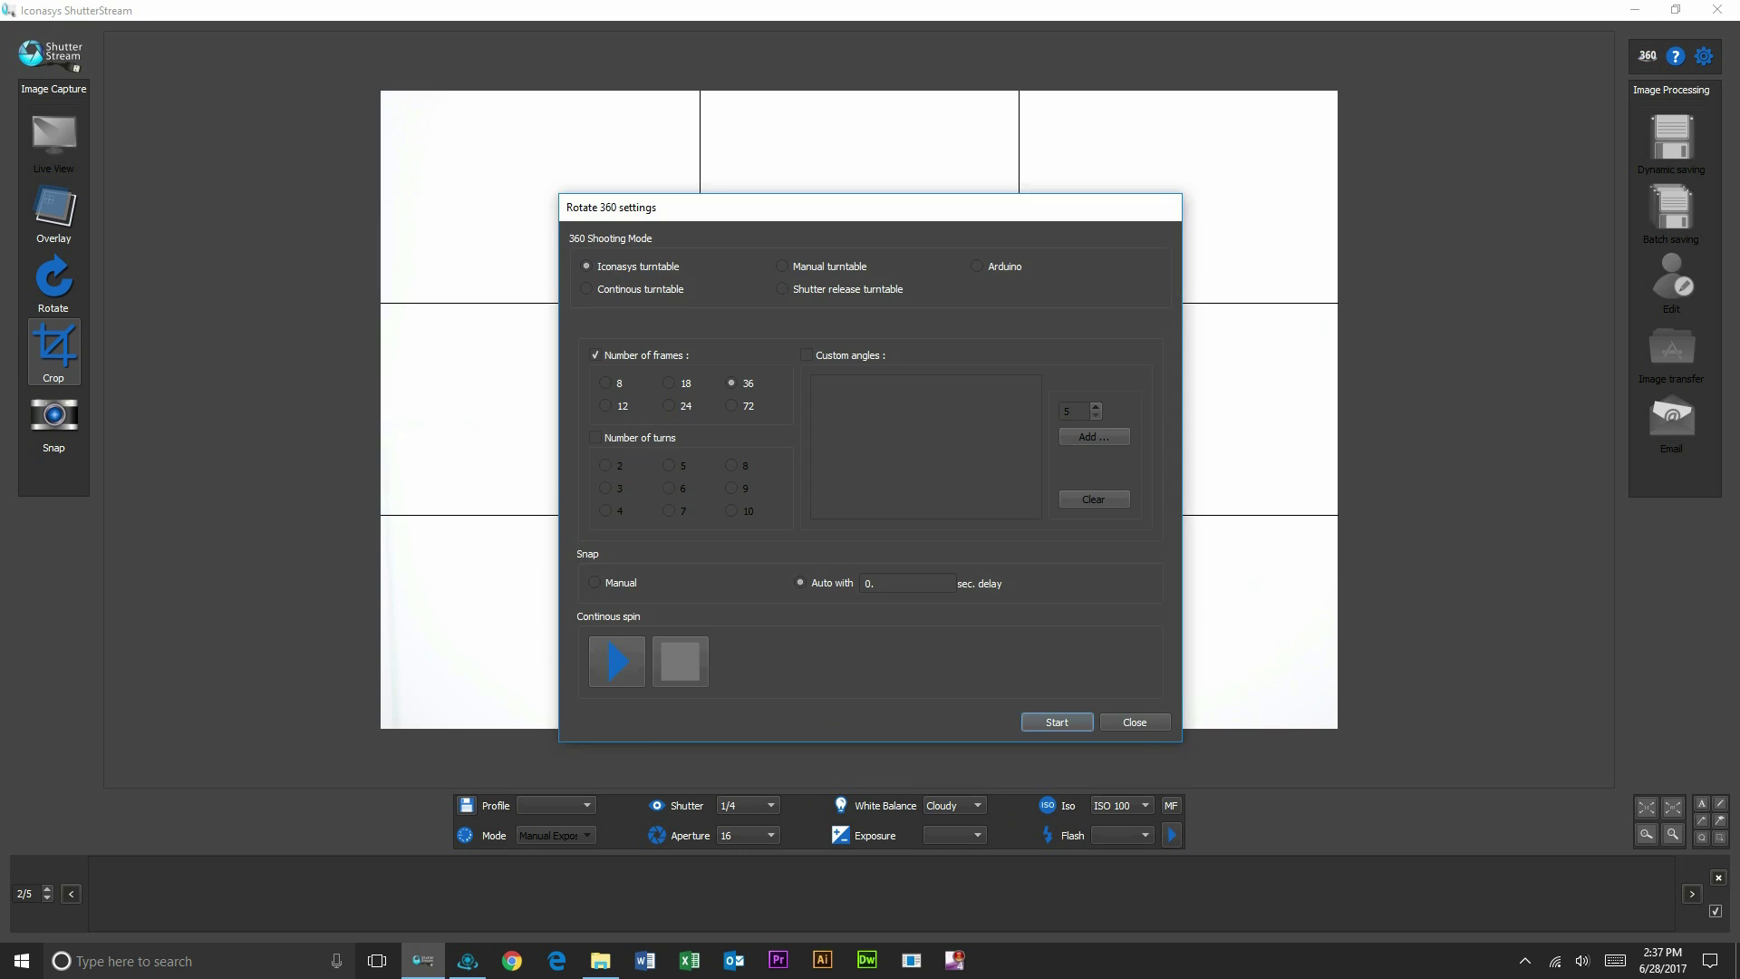
{"action": "left_click_drag", "start_coordinate": [870, 207], "coordinate": [1629, 63]}
{"action": "left_click", "coordinate": [1376, 517]}
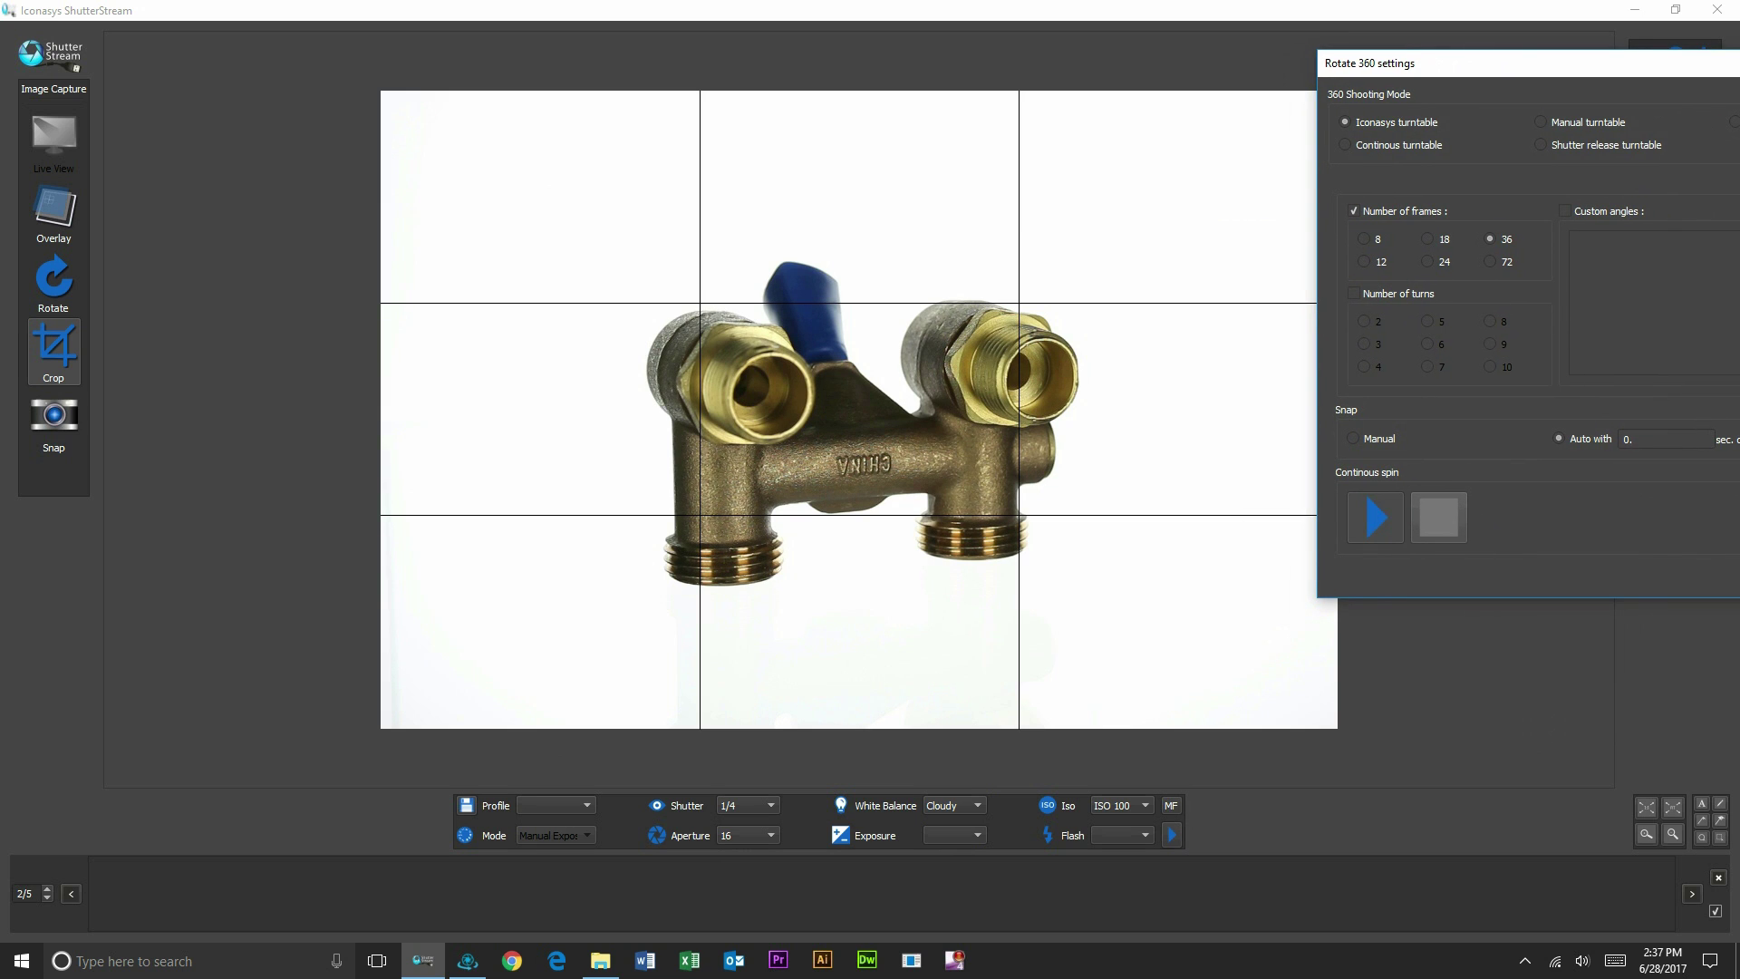
{"action": "left_click", "coordinate": [1375, 516]}
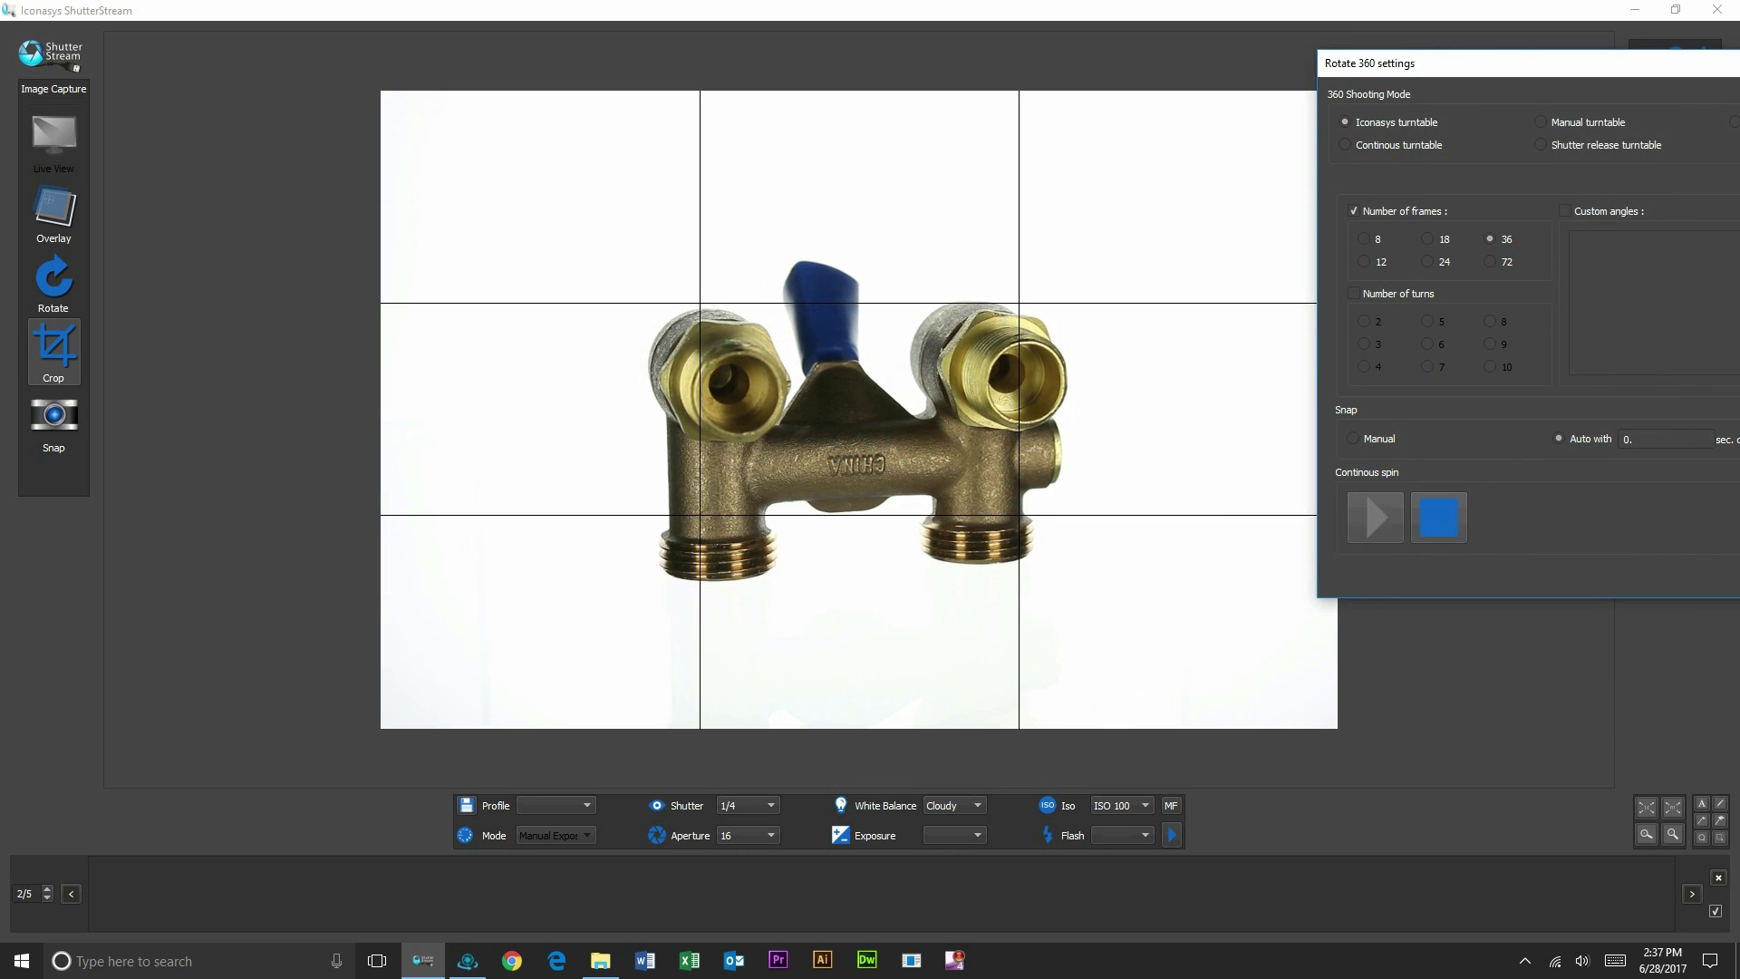
Draw a square crop area around the rotating valve and reposition it so the valve stays centred throughout the spin
{"action": "left_click_drag", "start_coordinate": [575, 166], "coordinate": [1133, 725]}
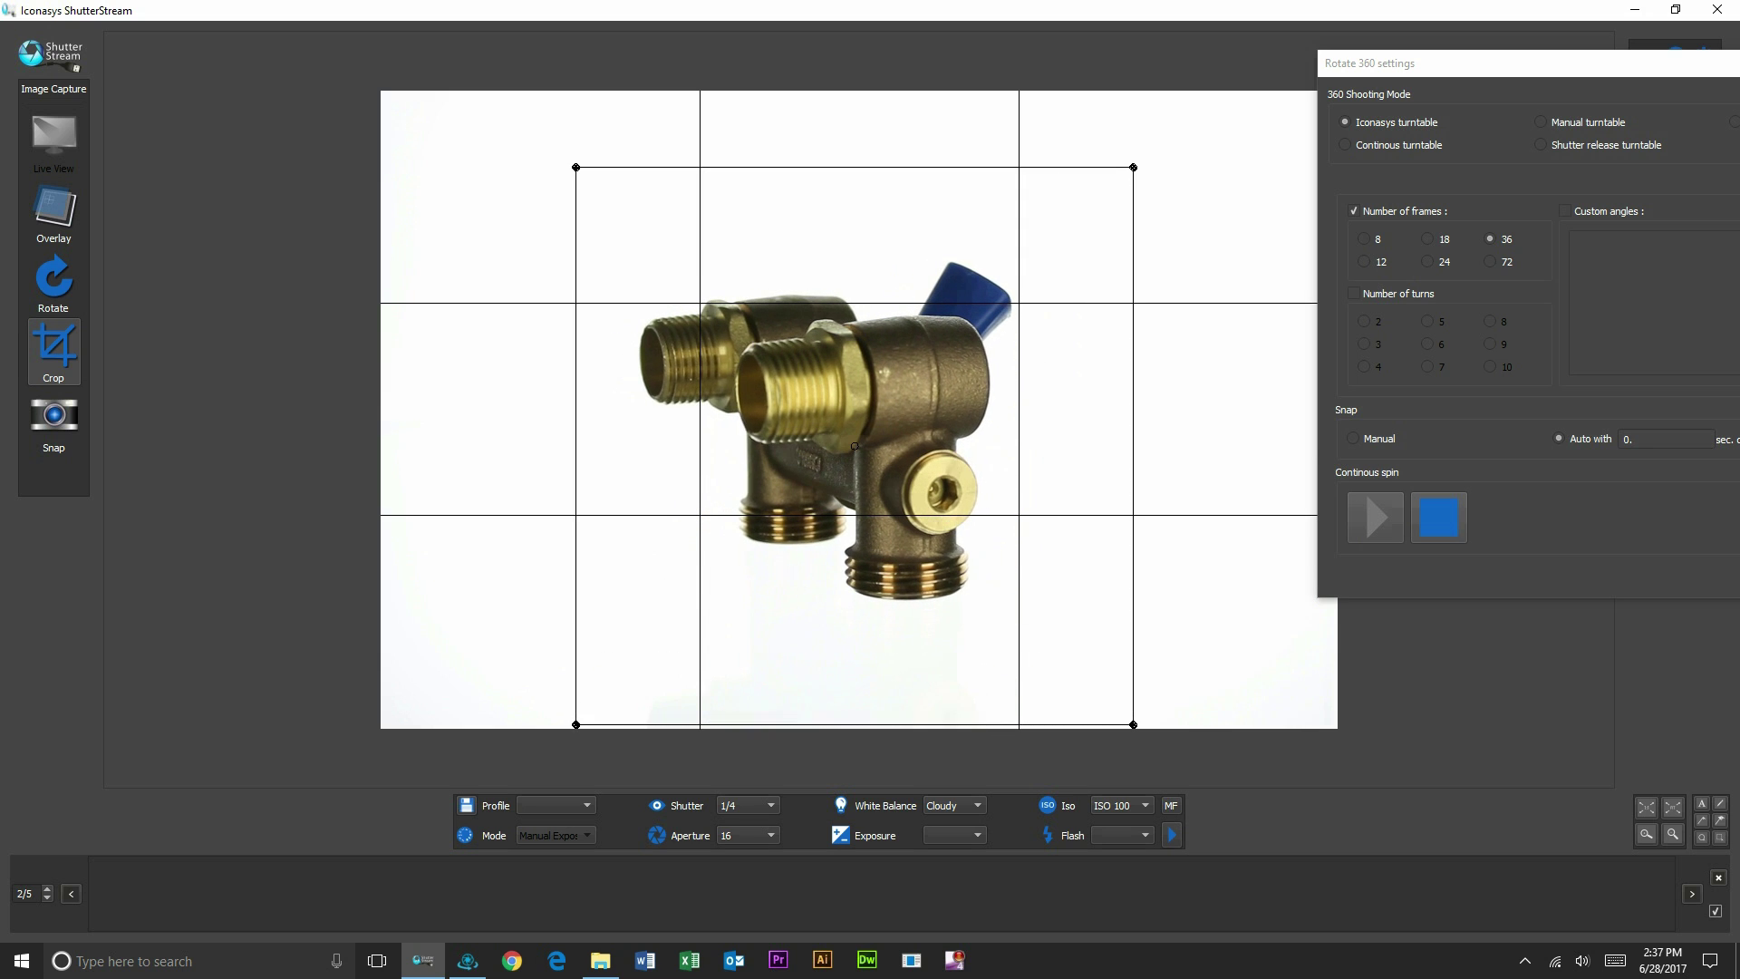
{"action": "left_click_drag", "start_coordinate": [854, 445], "coordinate": [861, 404]}
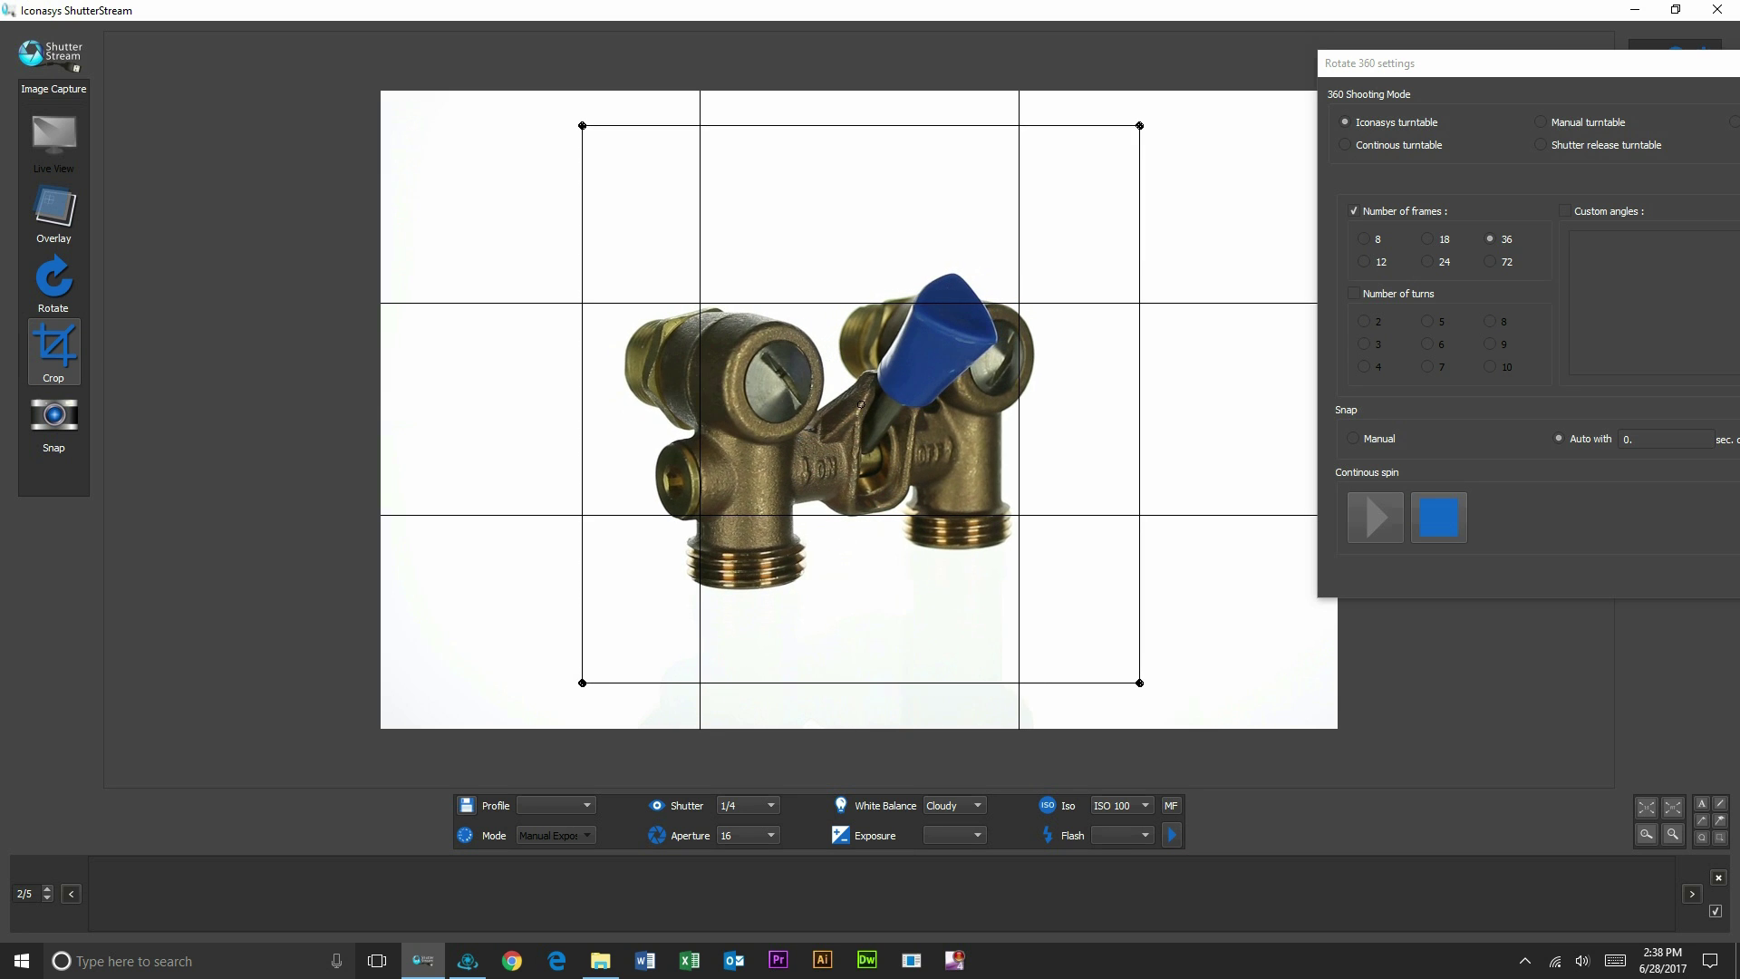
{"action": "left_click_drag", "start_coordinate": [861, 404], "coordinate": [853, 404]}
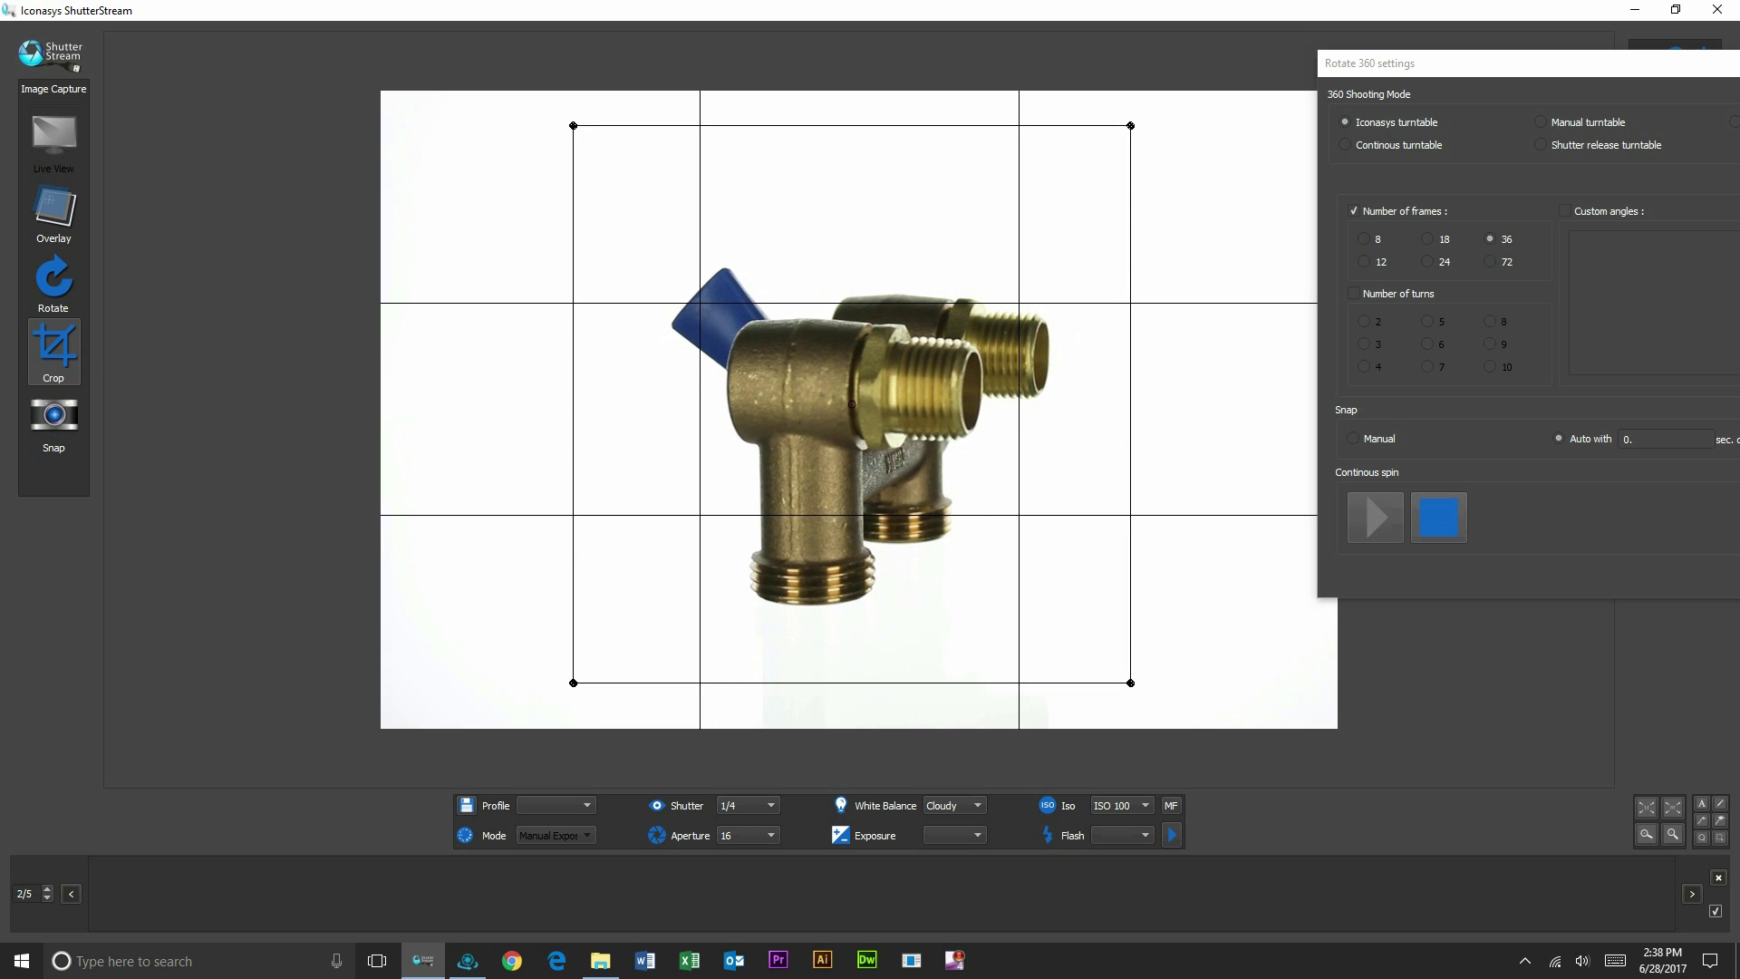
Stop the continuous spin and run the automated 360 capture with 24 frames on the Iconasys turntable
{"action": "left_click", "coordinate": [1439, 517]}
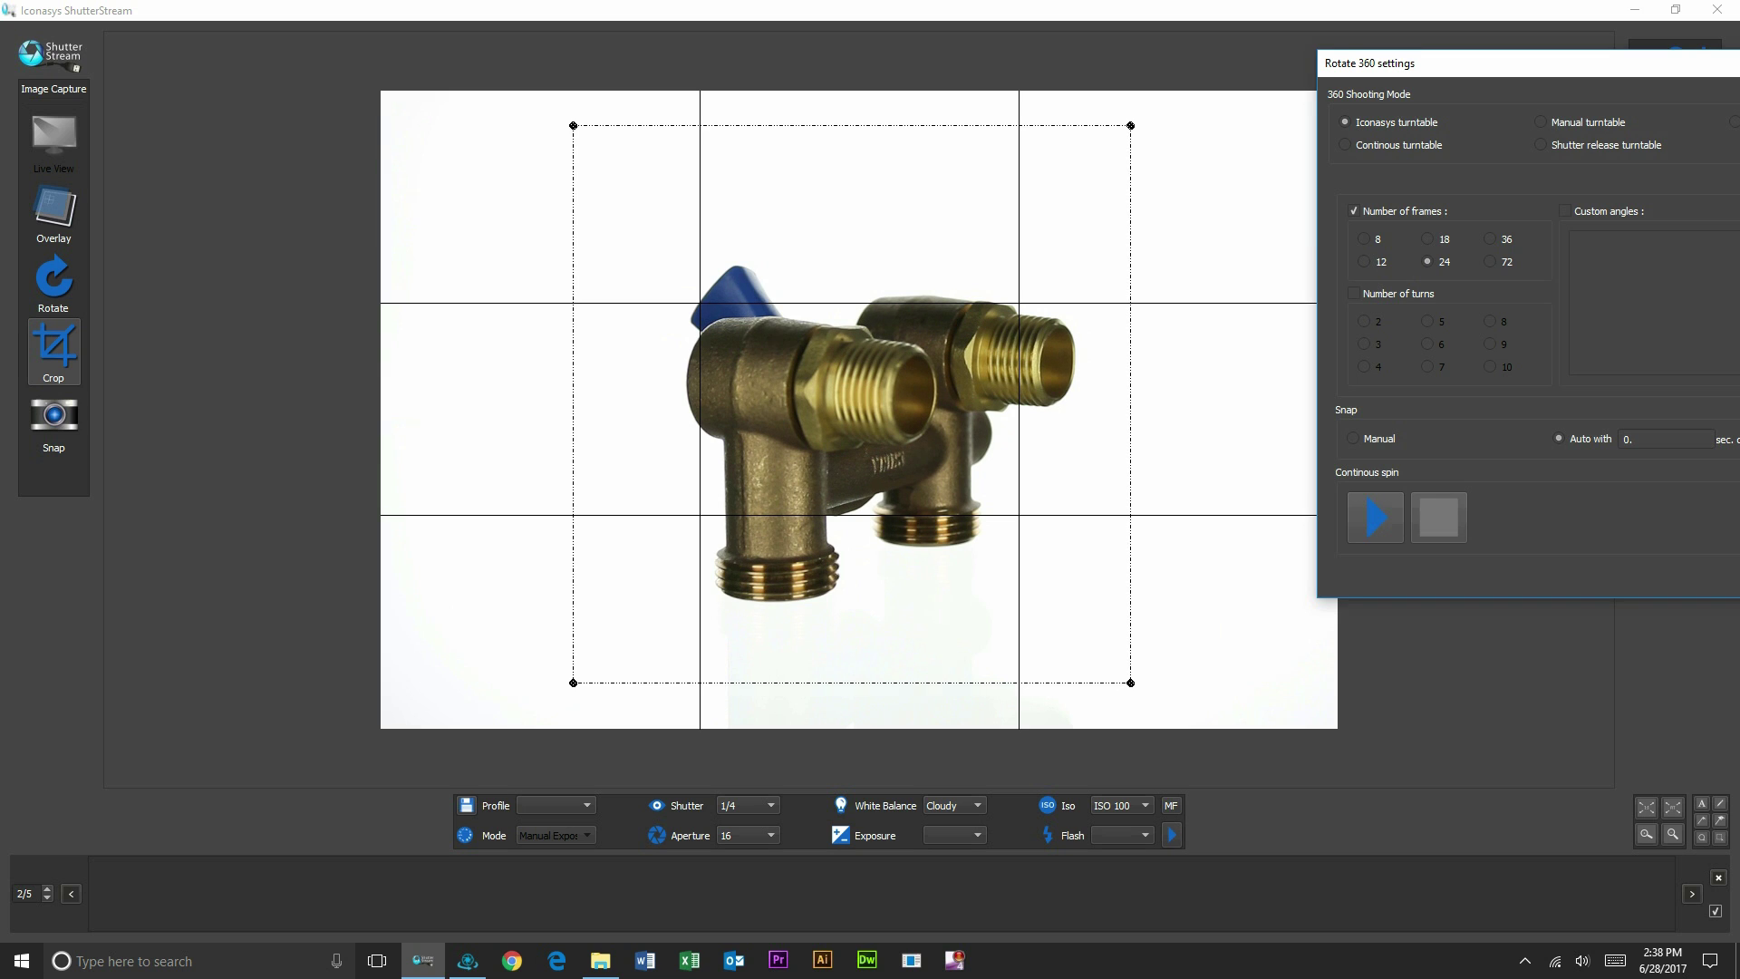
{"action": "left_click_drag", "start_coordinate": [1529, 62], "coordinate": [1320, 58]}
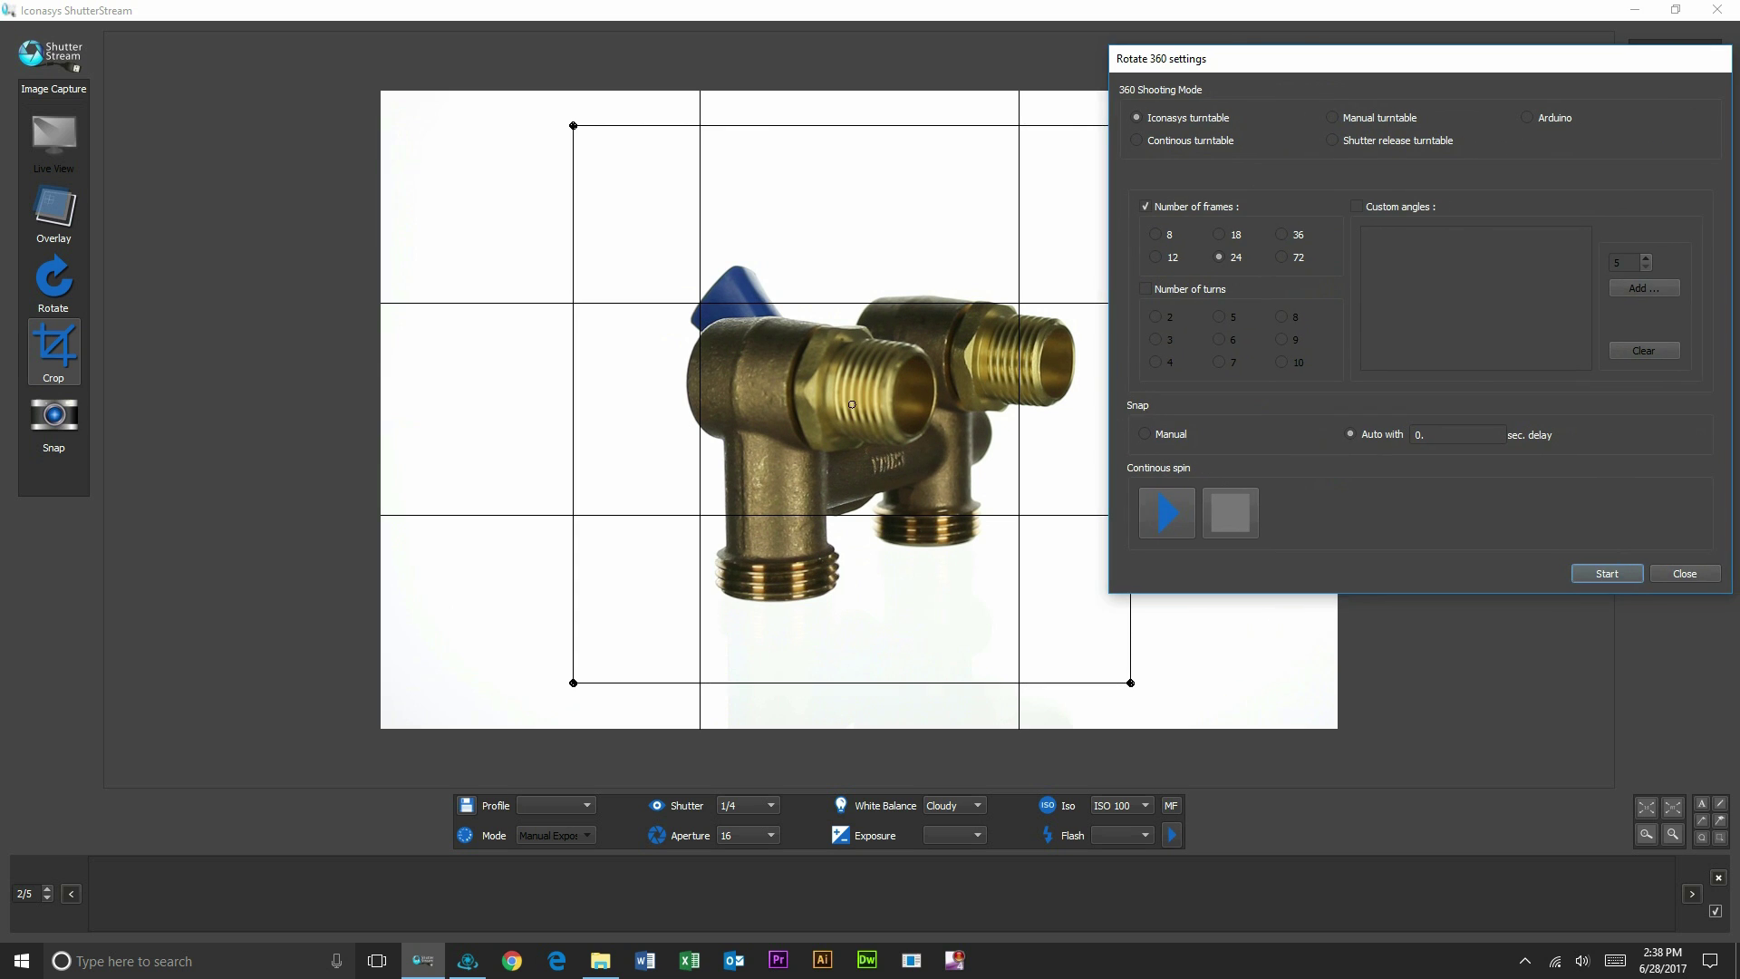
{"action": "left_click", "coordinate": [1607, 573]}
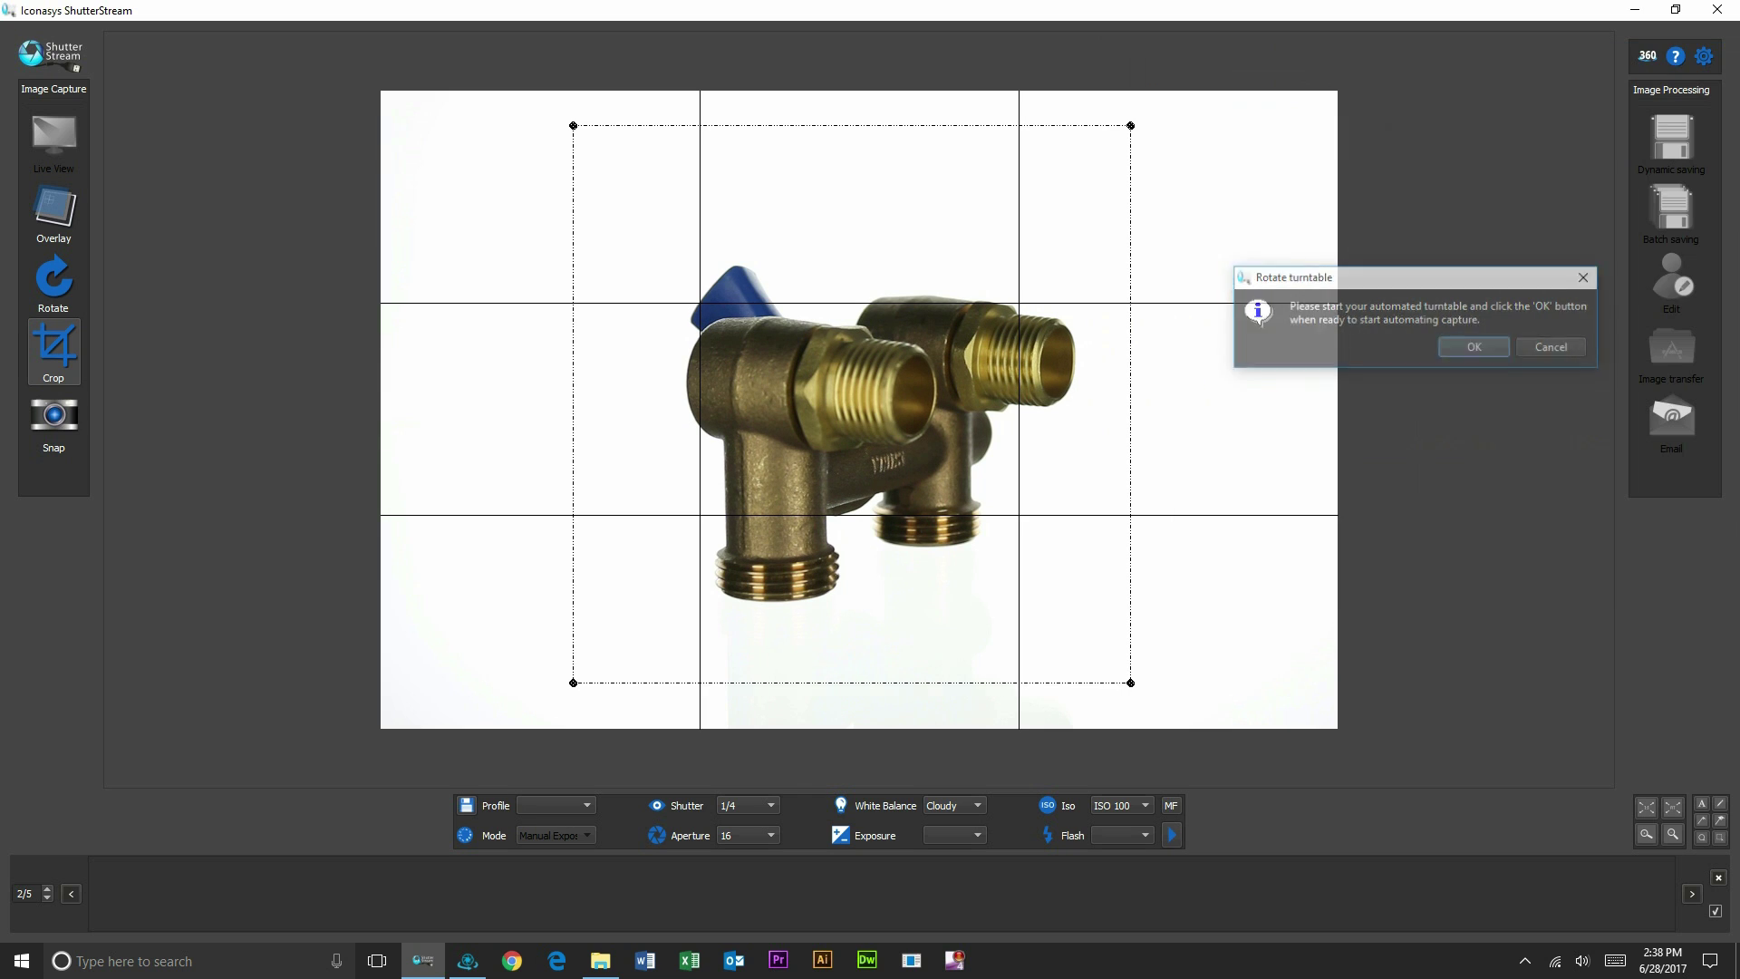
{"action": "left_click", "coordinate": [1476, 347]}
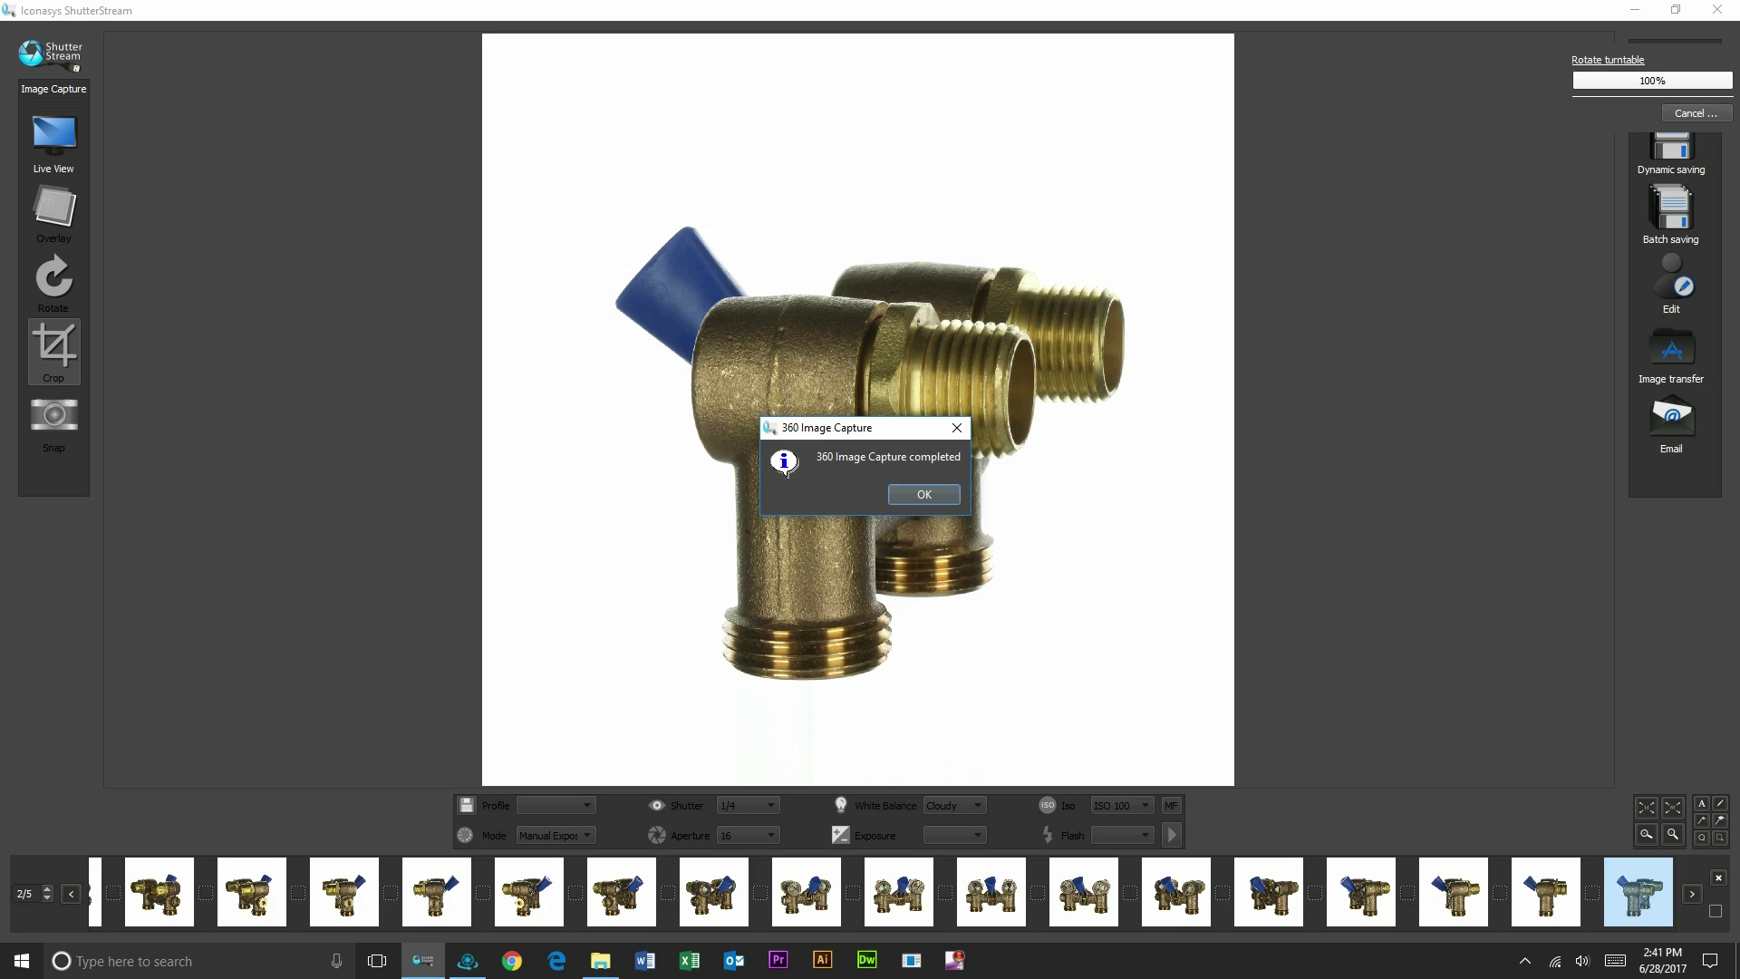
{"action": "key", "text": "Return"}
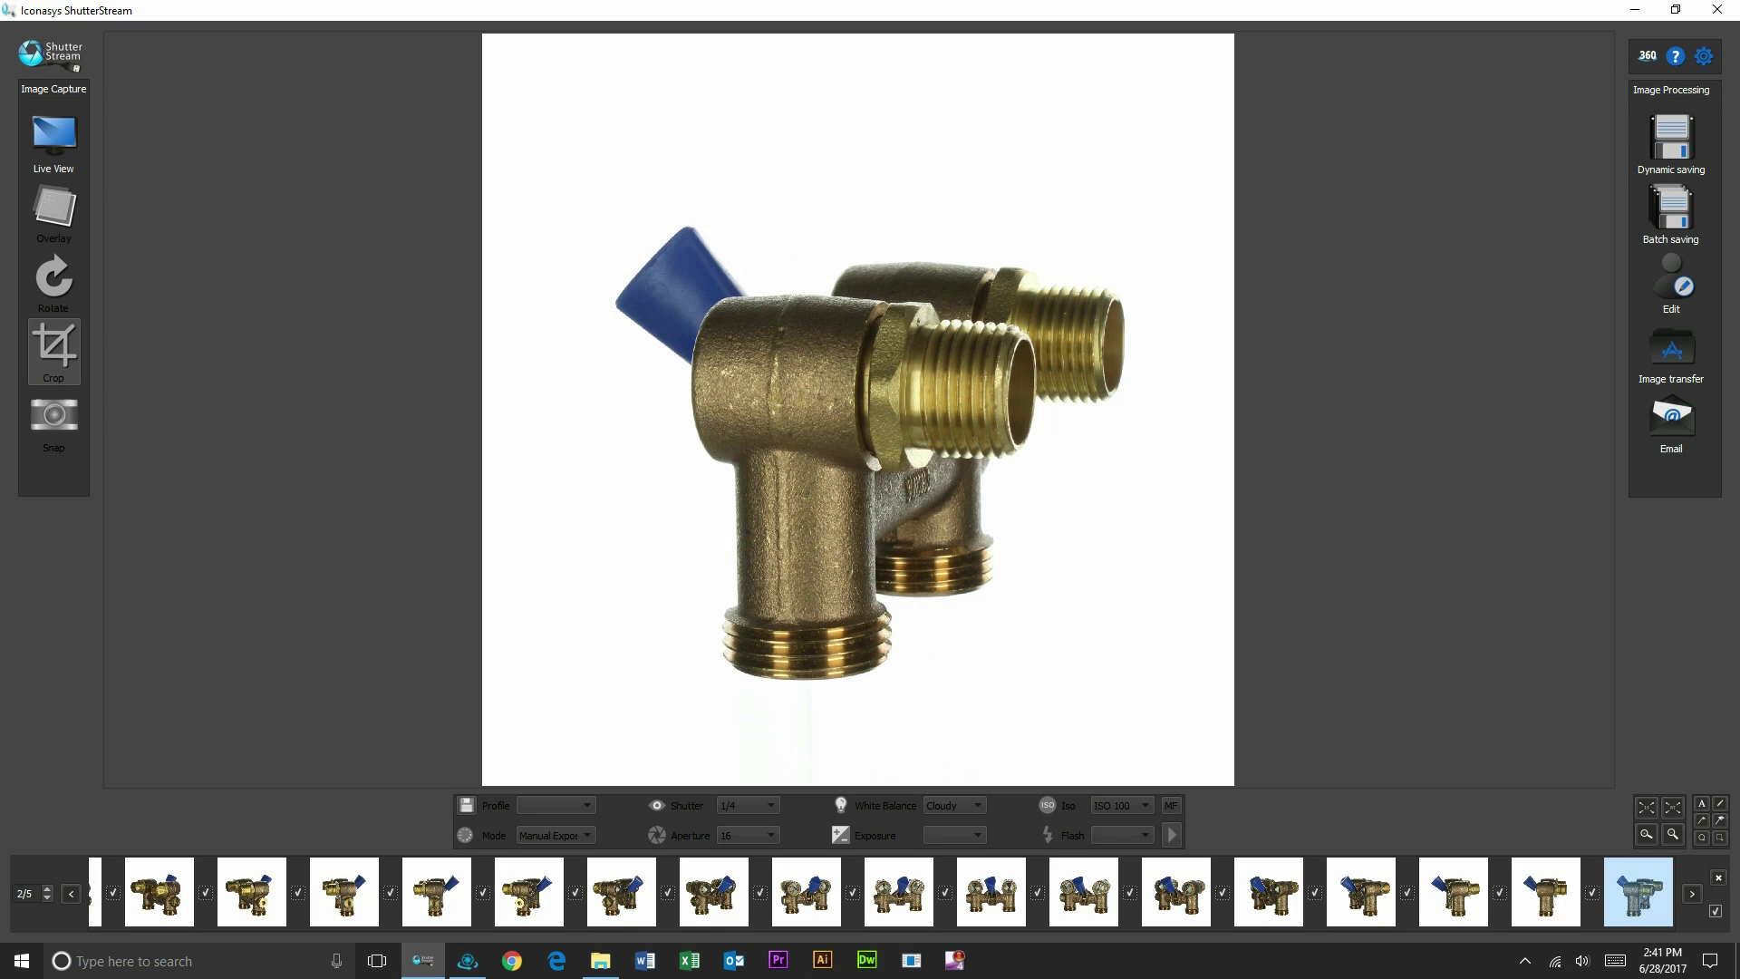
Preview several of the captured valve frames and open the image set in the image editor
{"action": "left_click", "coordinate": [714, 892]}
{"action": "left_click", "coordinate": [252, 892]}
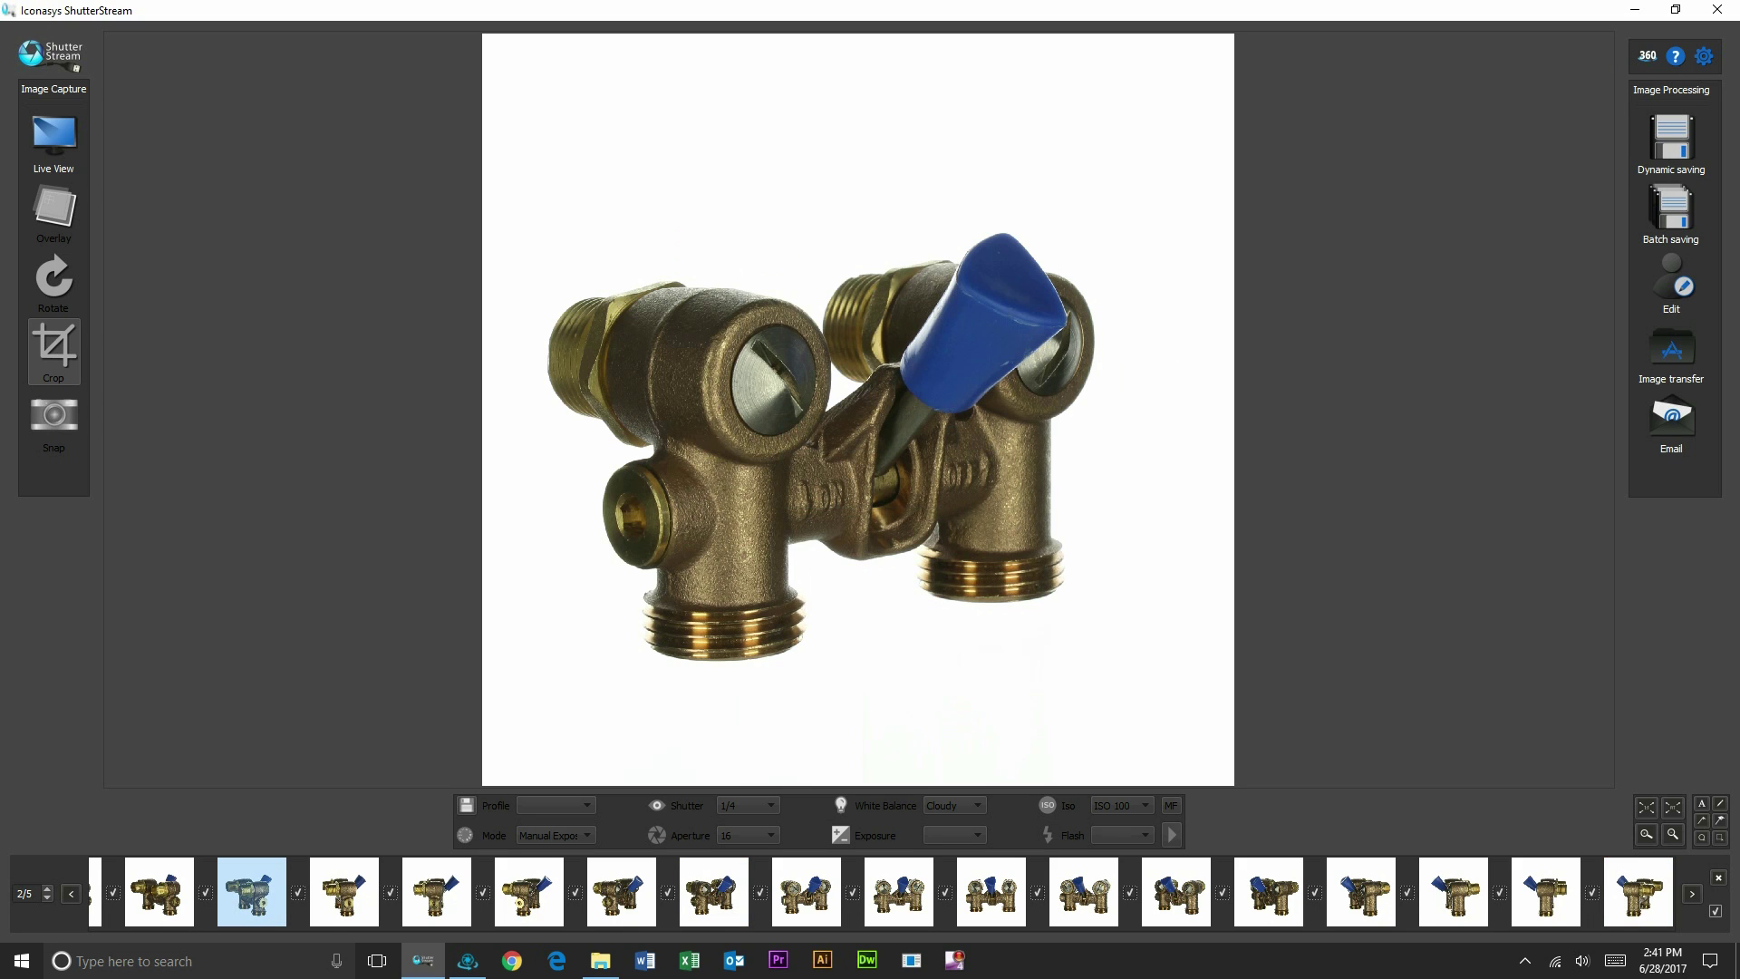
{"action": "left_click", "coordinate": [159, 892]}
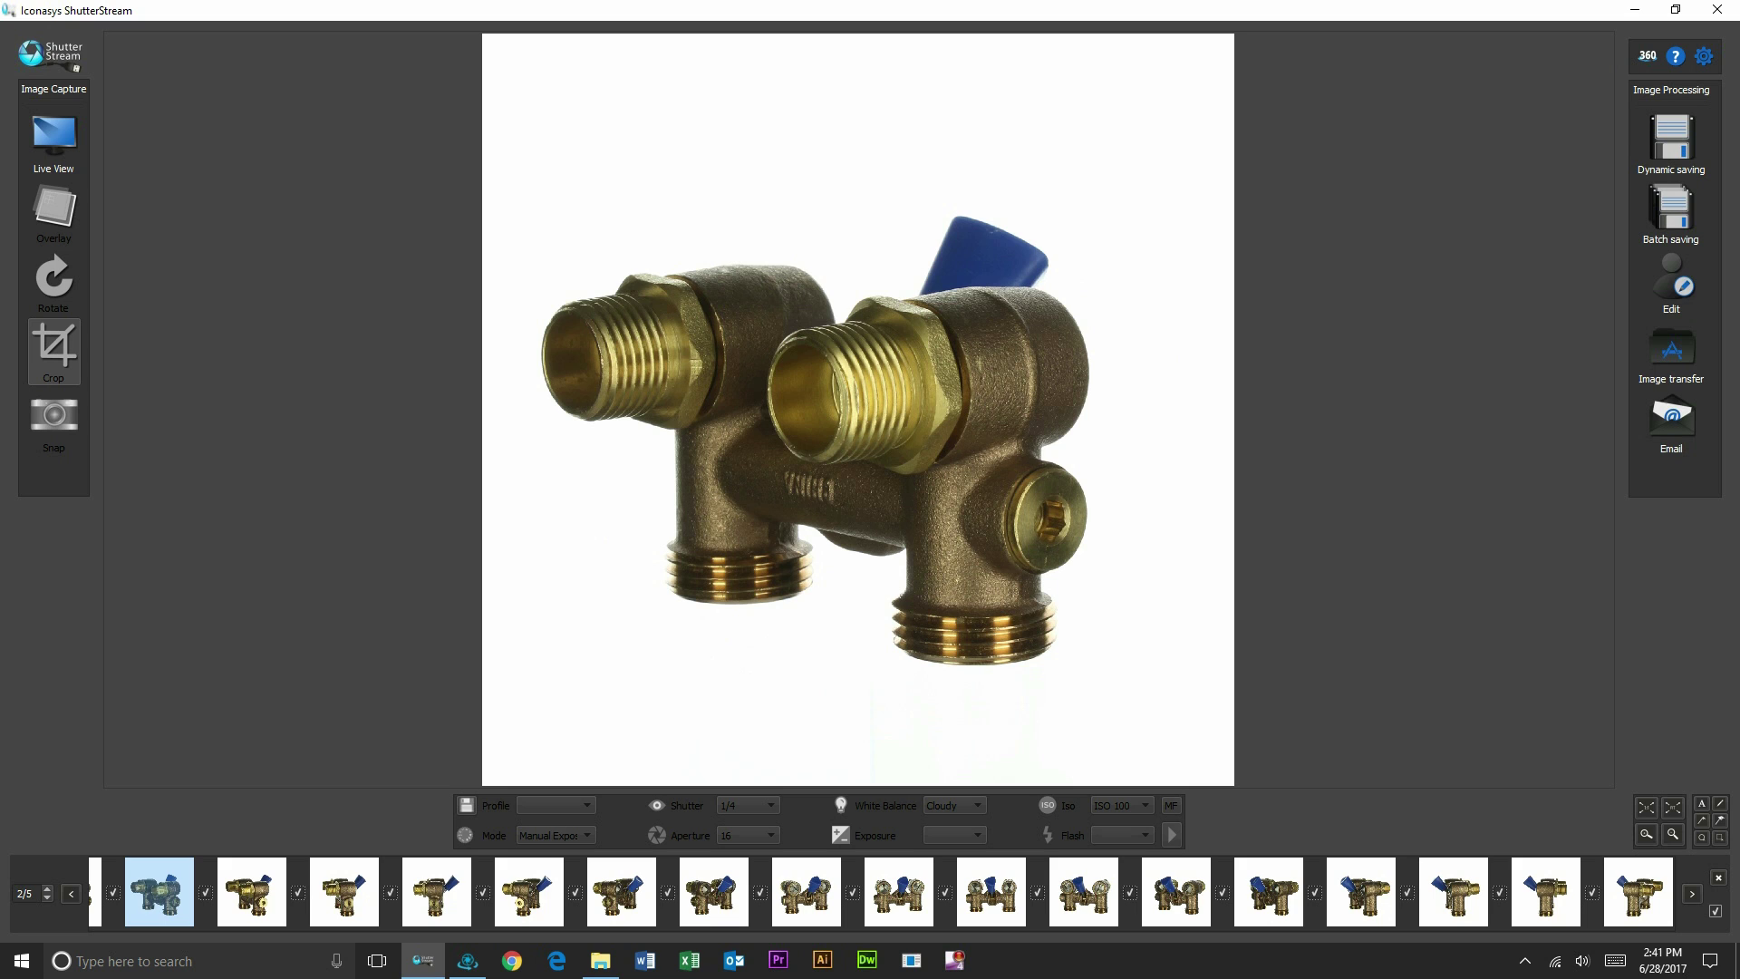
{"action": "left_click", "coordinate": [1672, 285]}
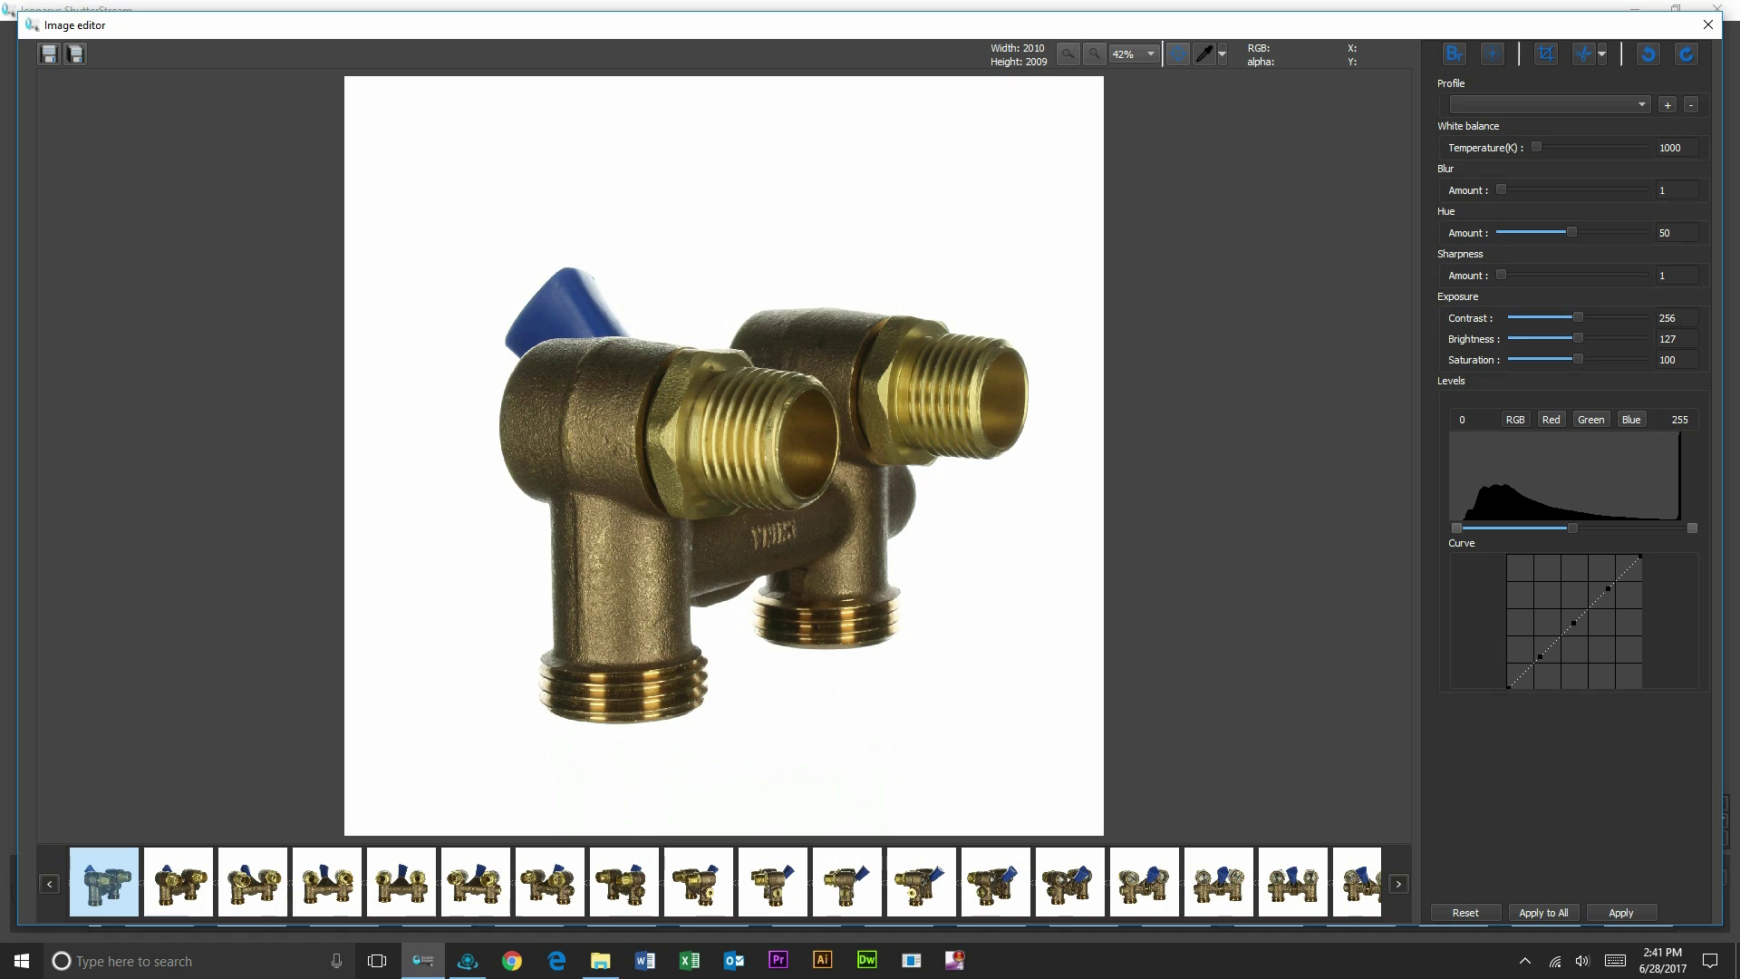
Raise the black point and lower the white point slightly in Levels, set sharpness to 2, and apply the edits to all images
{"action": "left_click", "coordinate": [1206, 56]}
{"action": "left_click_drag", "start_coordinate": [1457, 528], "coordinate": [1460, 527]}
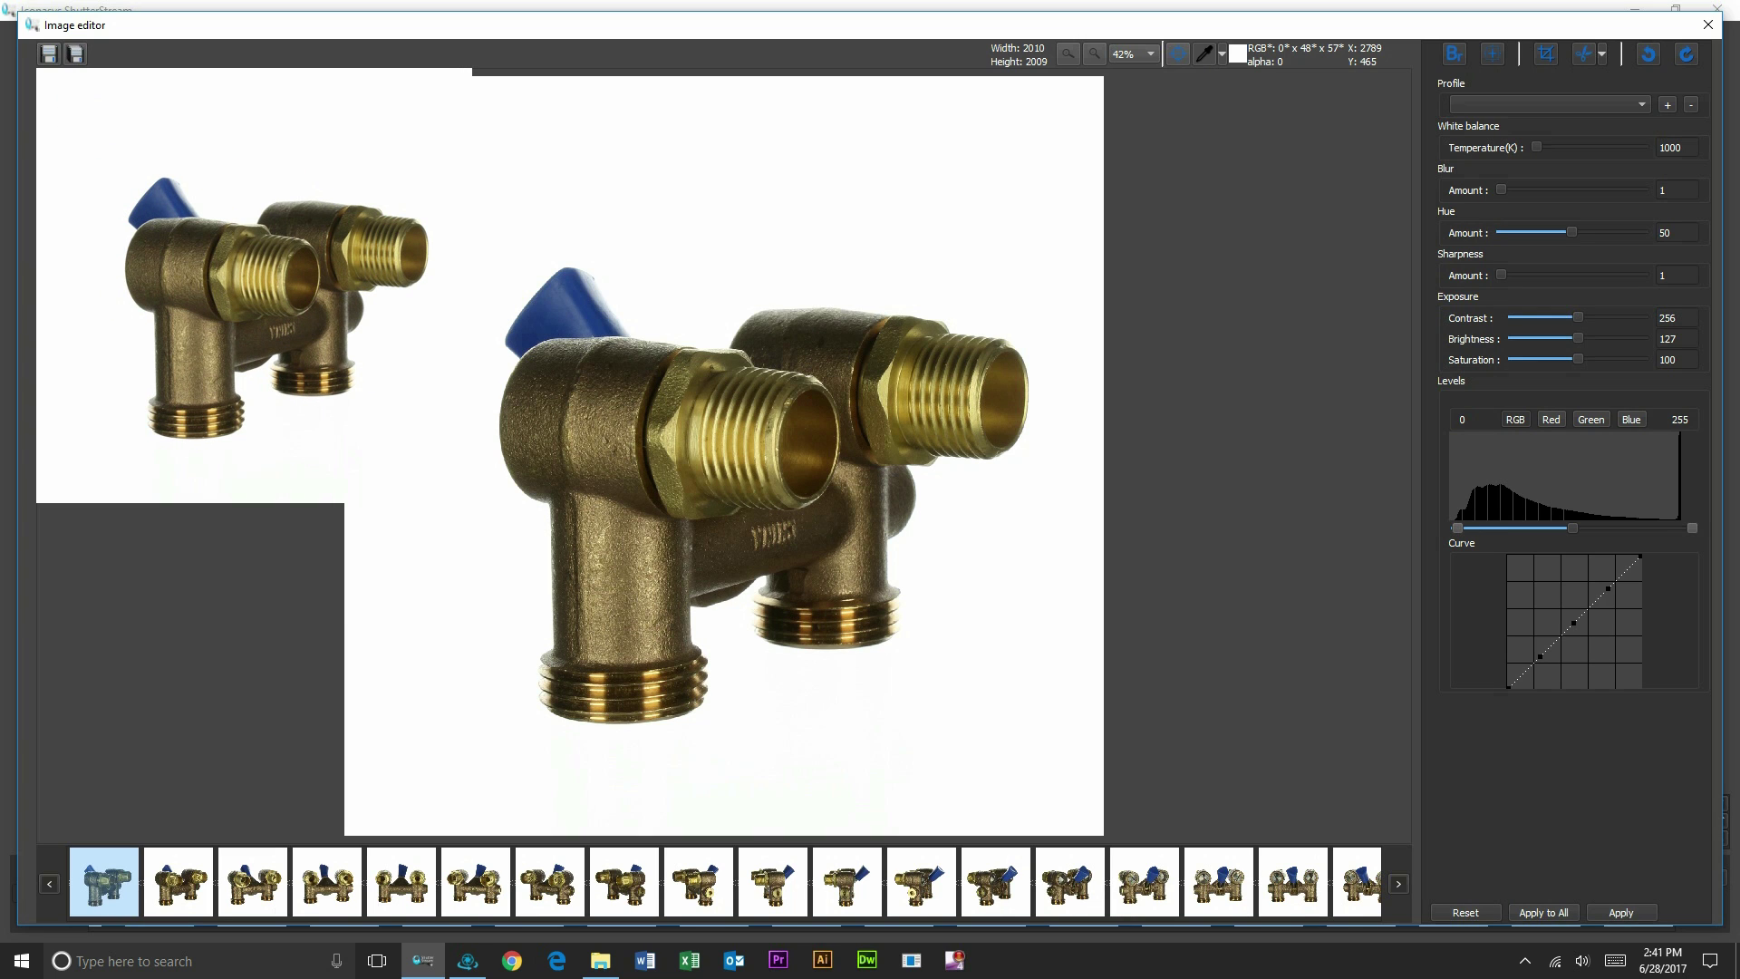
{"action": "left_click_drag", "start_coordinate": [1692, 527], "coordinate": [1678, 528]}
{"action": "left_click_drag", "start_coordinate": [1501, 275], "coordinate": [1508, 275]}
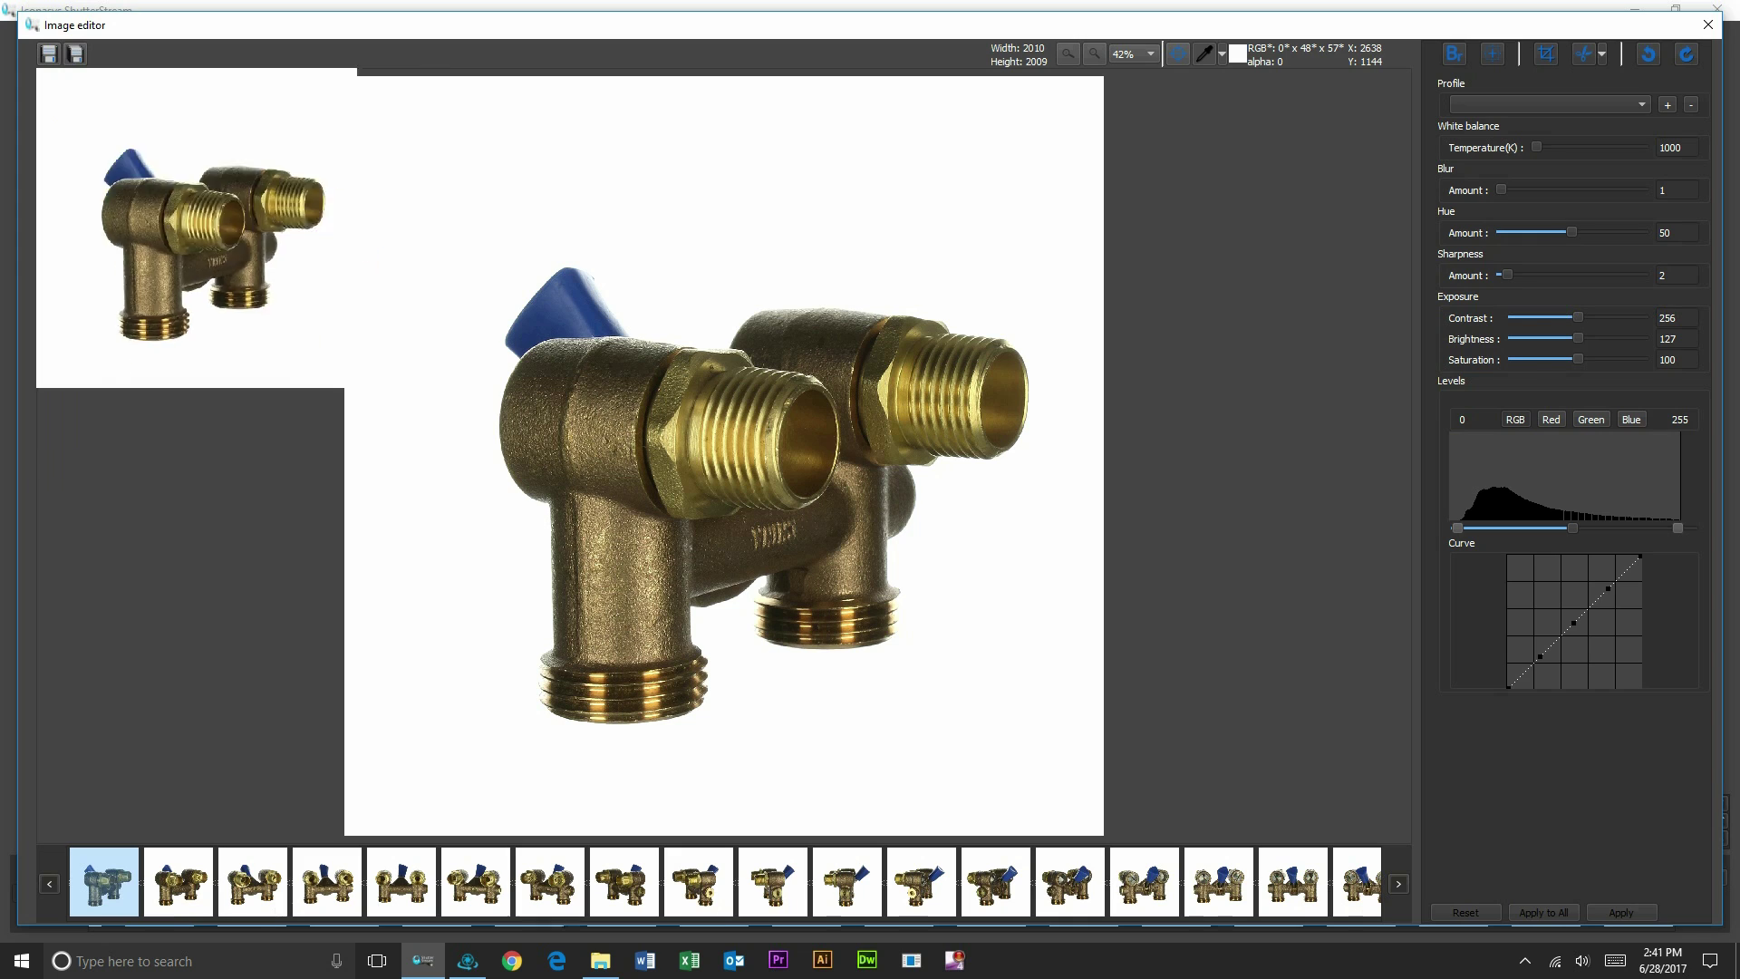
{"action": "left_click", "coordinate": [1543, 912]}
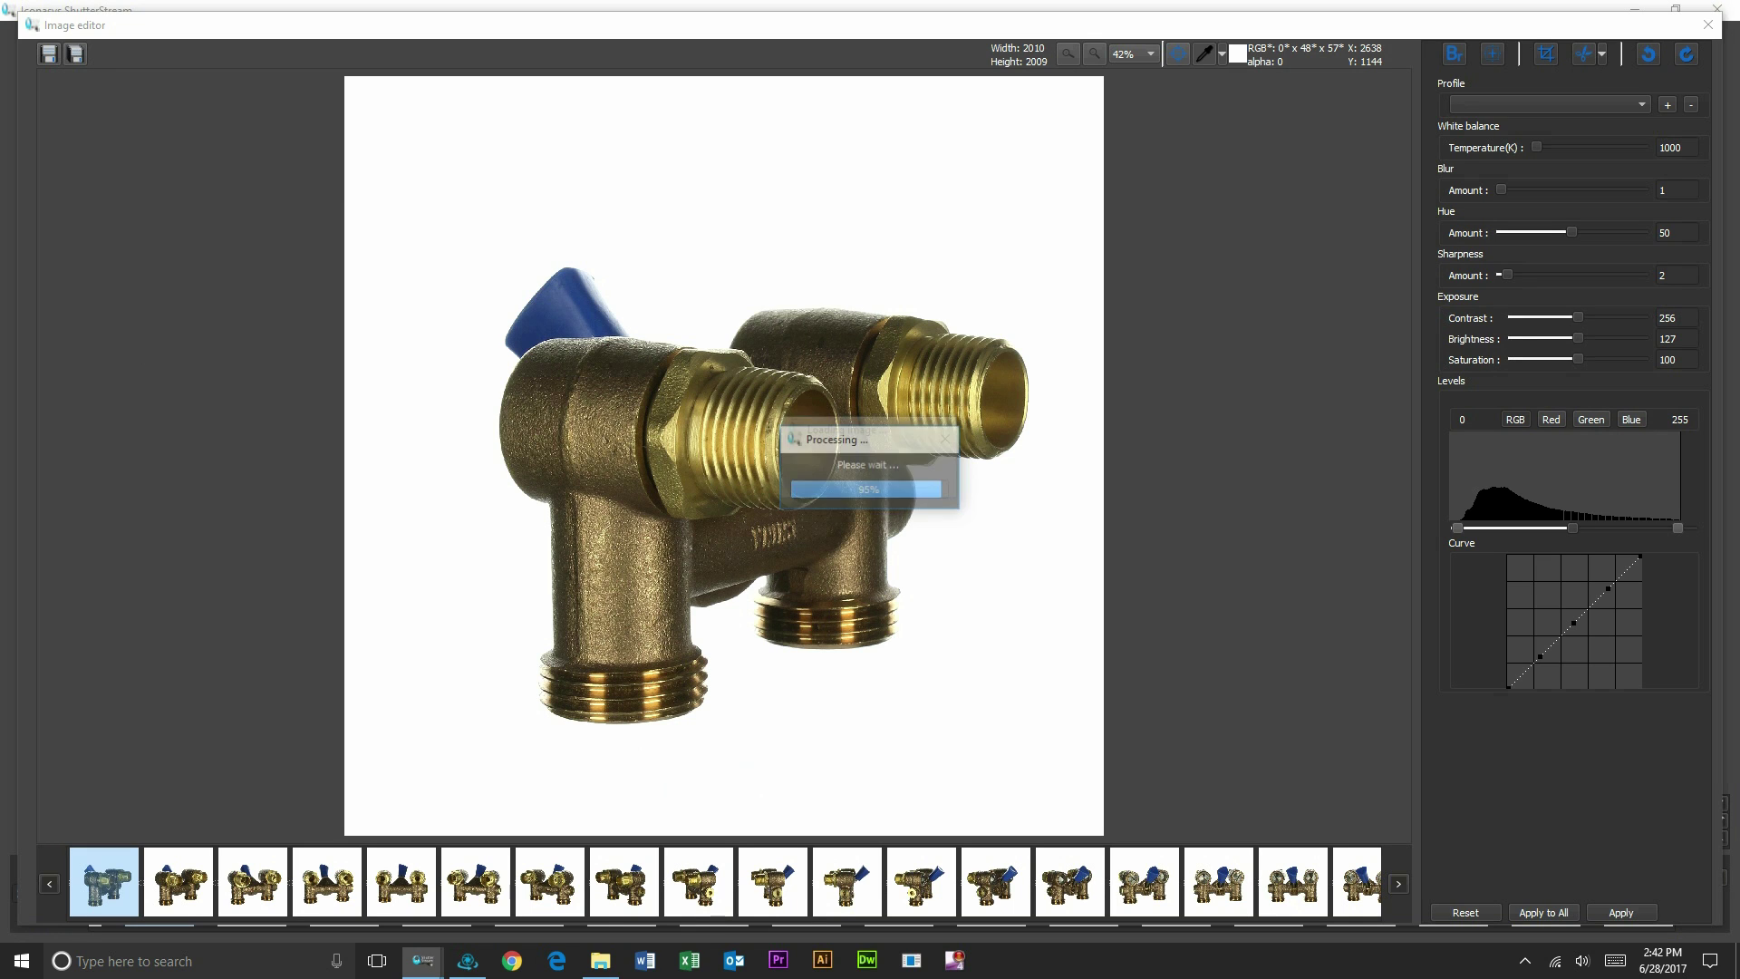
{"action": "key", "text": "Return"}
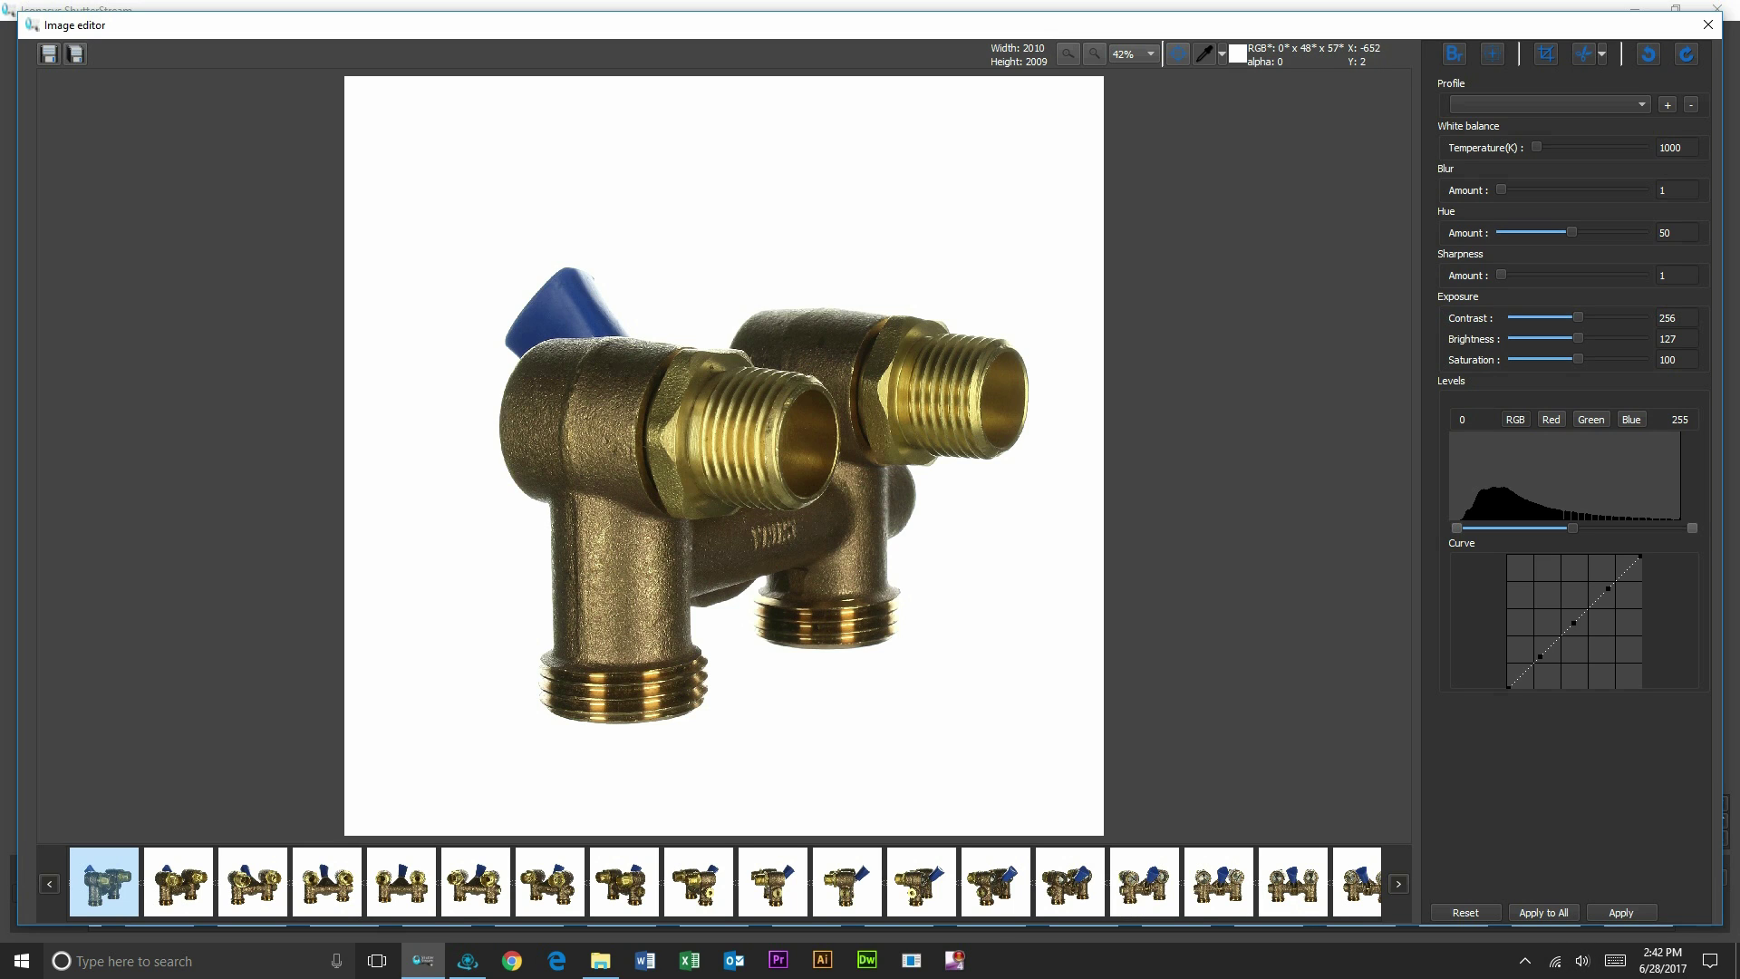
Begin batch saving the edited images and set their base file name to Filename123-
{"action": "left_click", "coordinate": [76, 53]}
{"action": "left_click_drag", "start_coordinate": [719, 293], "coordinate": [675, 293]}
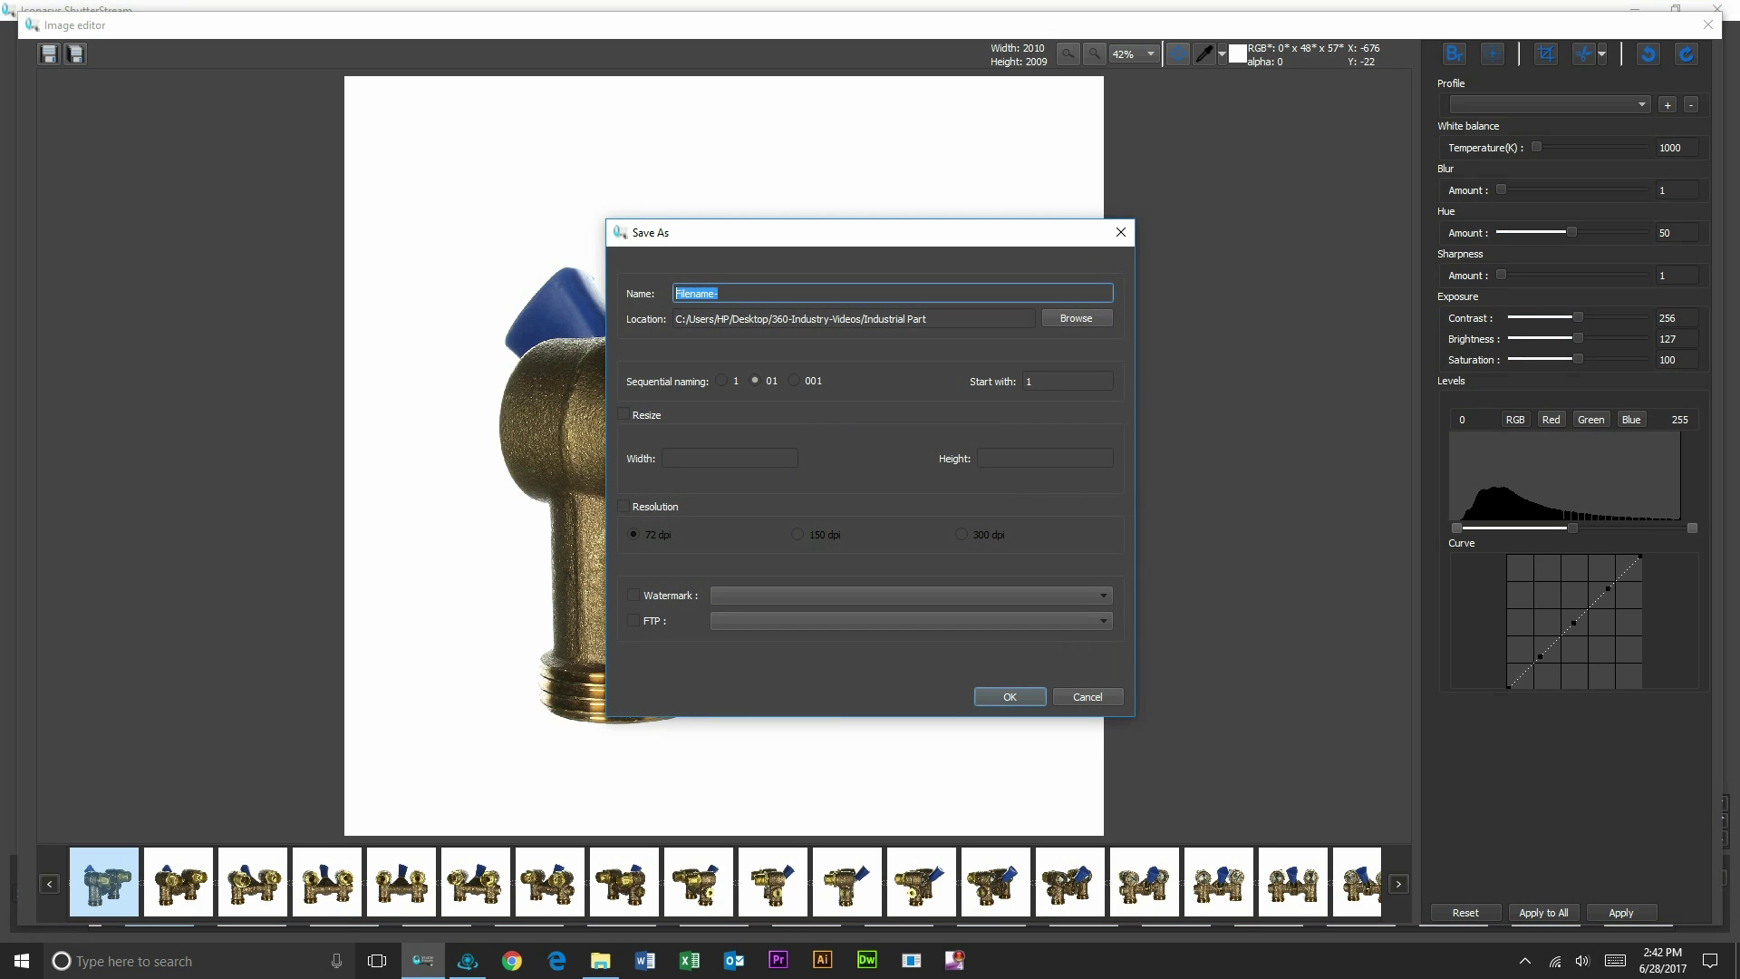
{"action": "type", "text": "Filenmae"}
{"action": "key", "text": "BackSpace"}
{"action": "key", "text": "BackSpace"}
{"action": "key", "text": "BackSpace"}
{"action": "type", "text": "ame123"}
Enable resizing with a width of 1000 and batch save the images to the Industrial Part folder
{"action": "left_click", "coordinate": [624, 414]}
{"action": "left_click", "coordinate": [729, 458]}
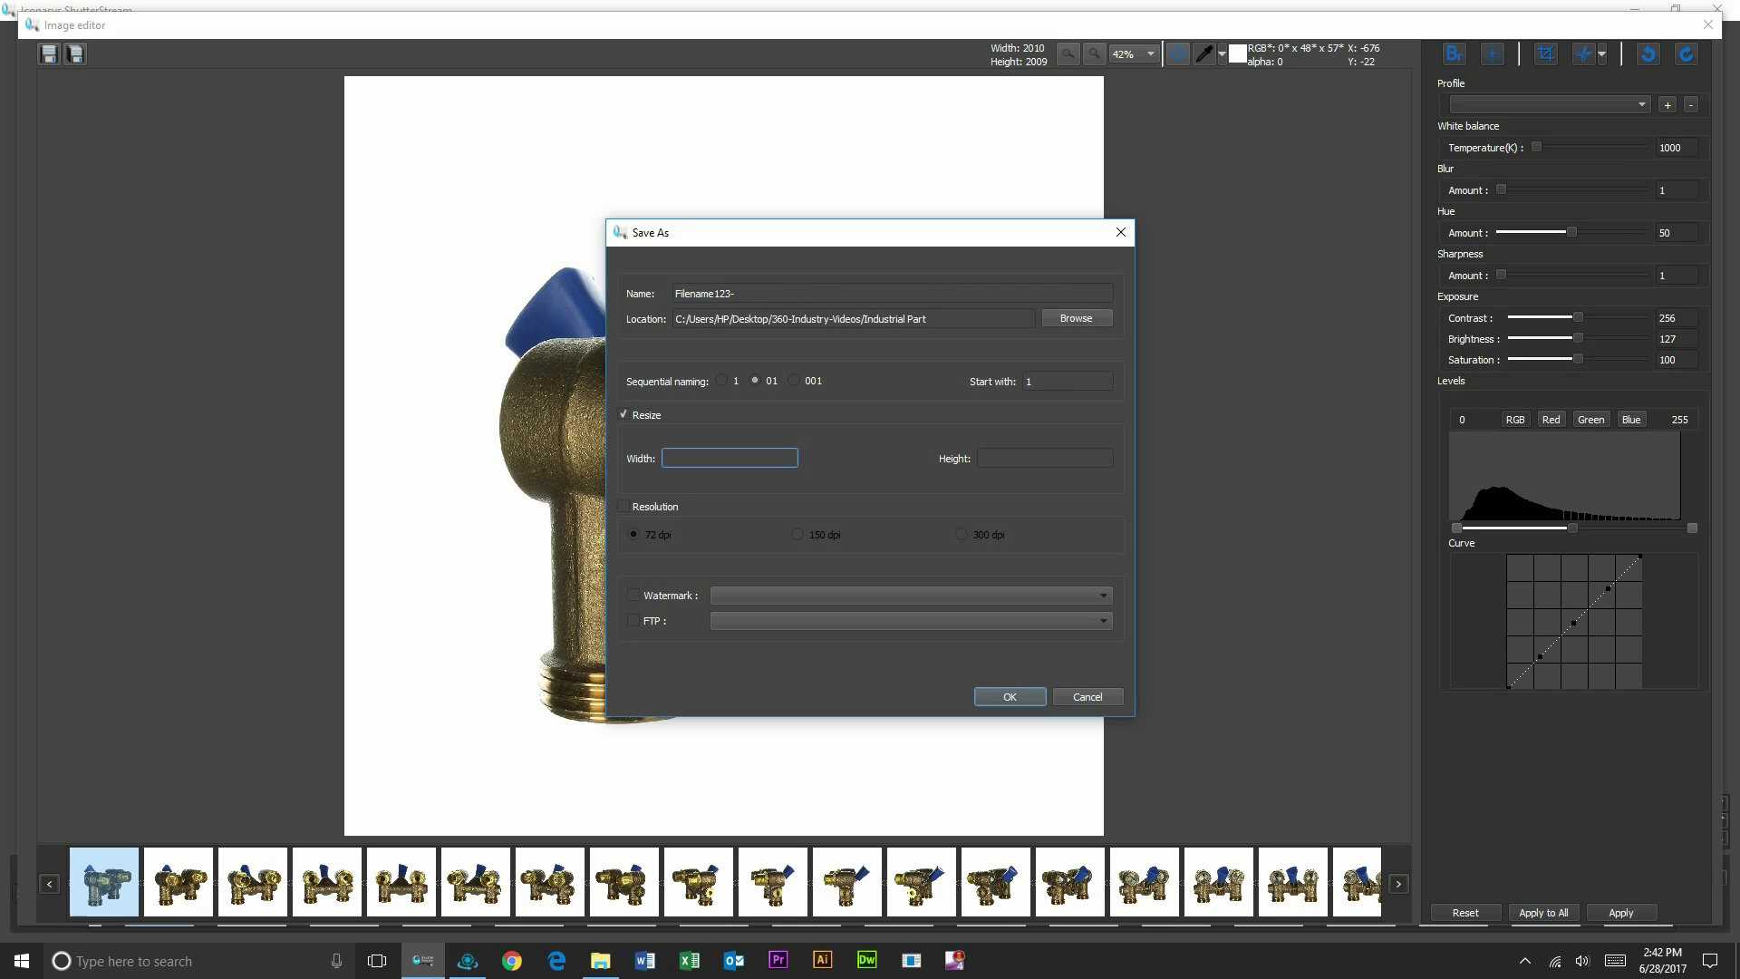
{"action": "type", "text": "1000"}
{"action": "key", "text": "Return"}
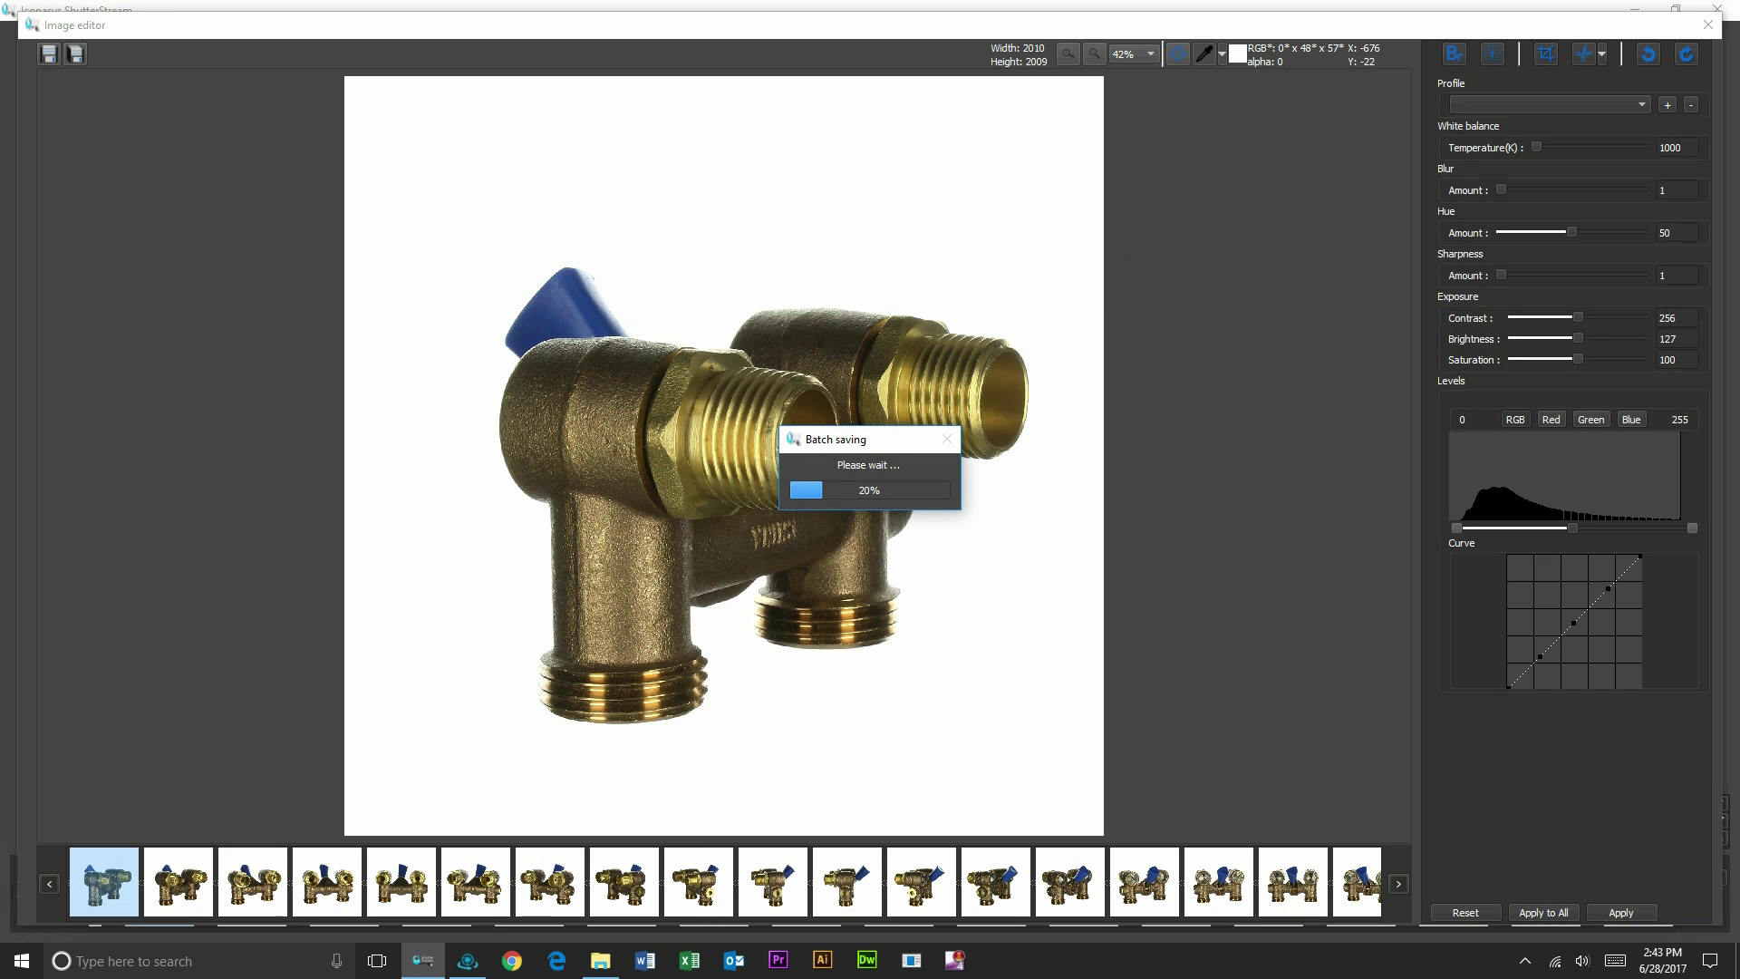
Switch to Iconasys 360 View Creator and import all the Filename123 images from the Industrial Part folder
{"action": "left_click", "coordinate": [600, 961]}
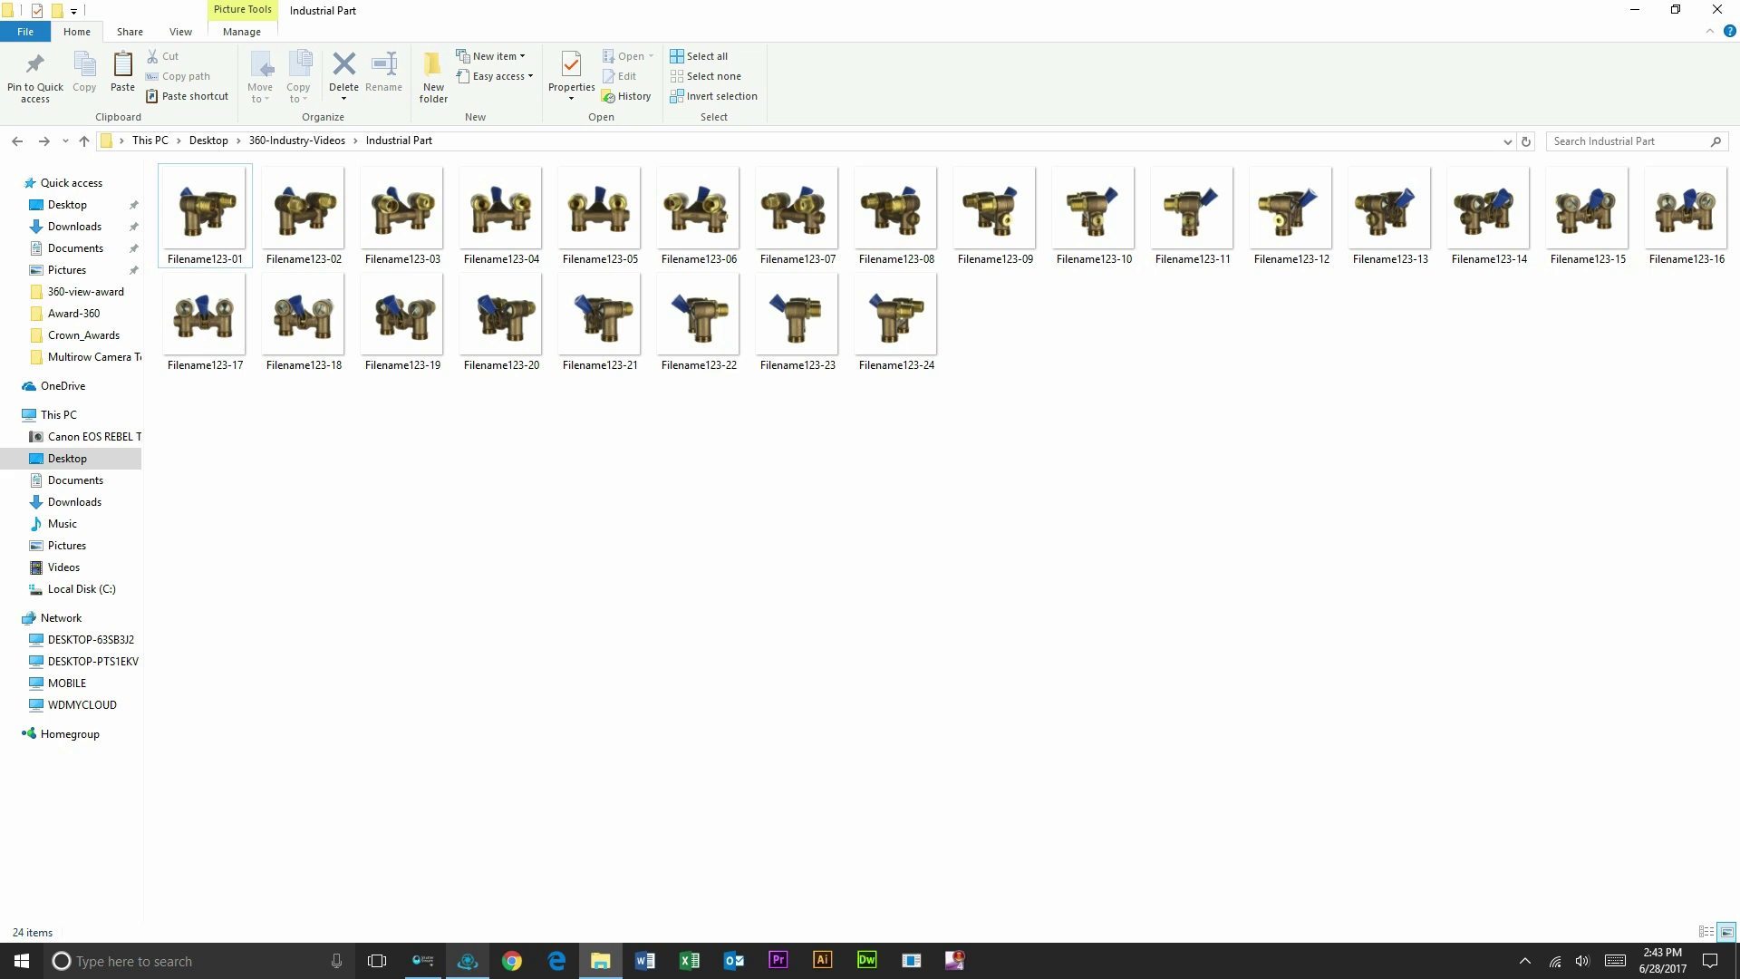
{"action": "left_click", "coordinate": [467, 960]}
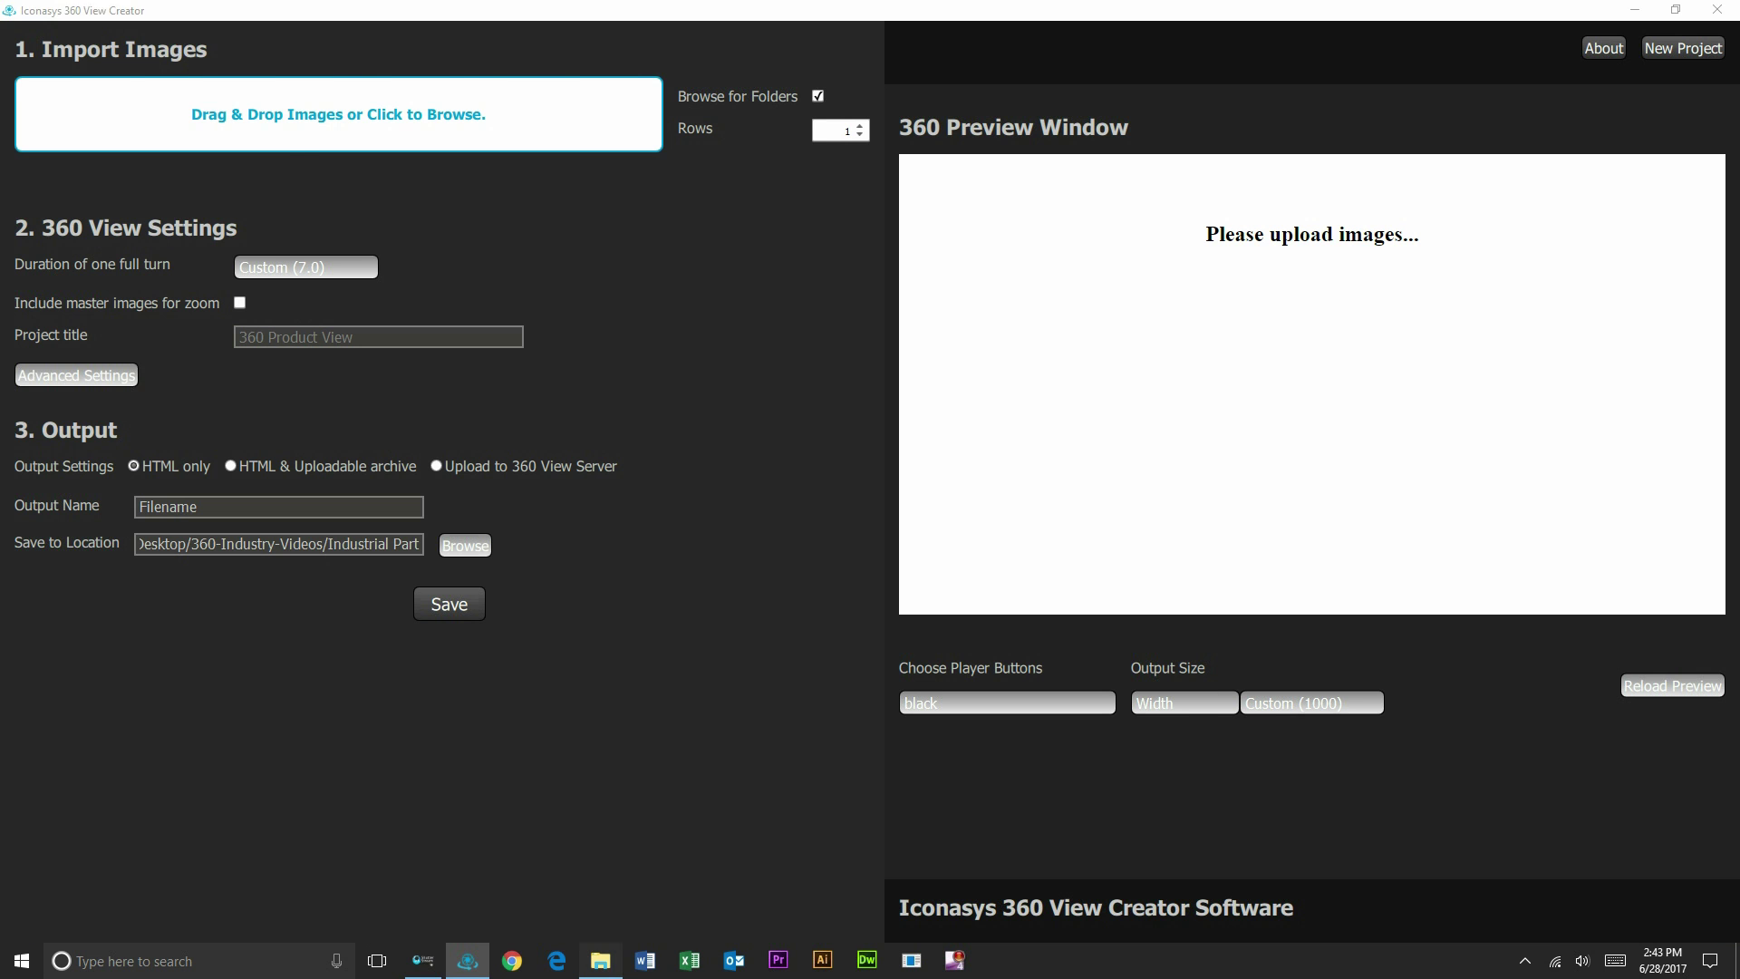
{"action": "left_click", "coordinate": [600, 961]}
{"action": "left_click_drag", "start_coordinate": [598, 10], "coordinate": [981, 150]}
{"action": "left_click", "coordinate": [884, 372]}
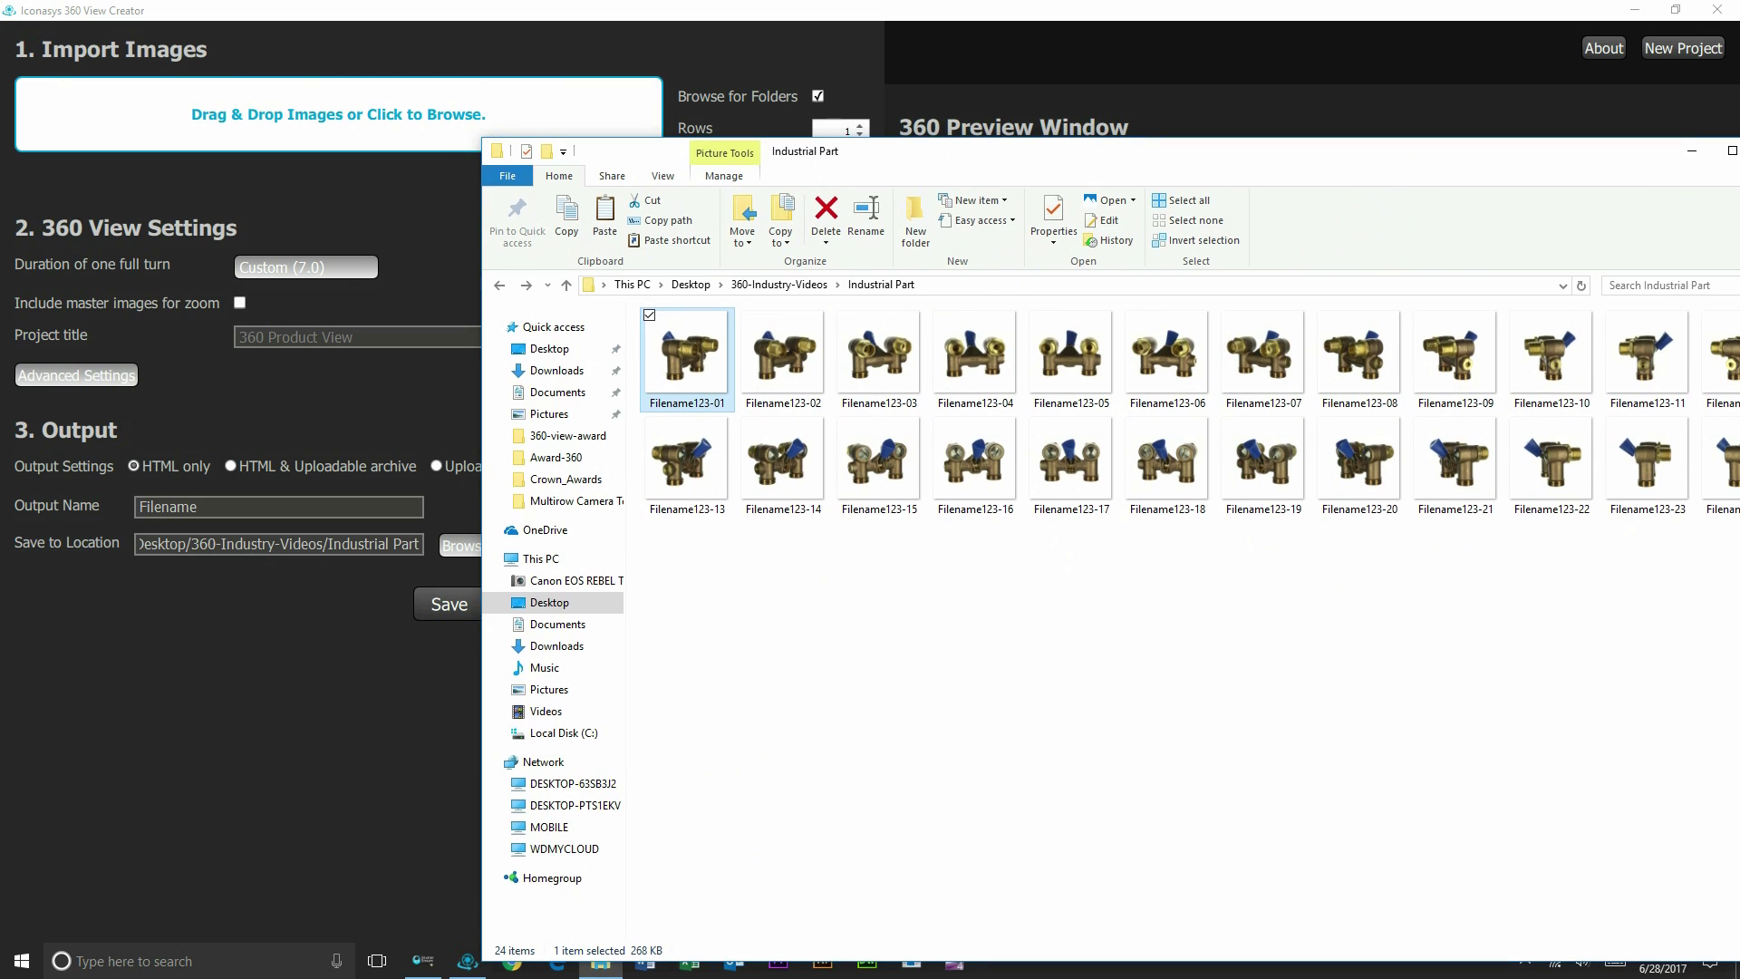
{"action": "key", "text": "ctrl+a"}
{"action": "left_click_drag", "start_coordinate": [1648, 457], "coordinate": [350, 113]}
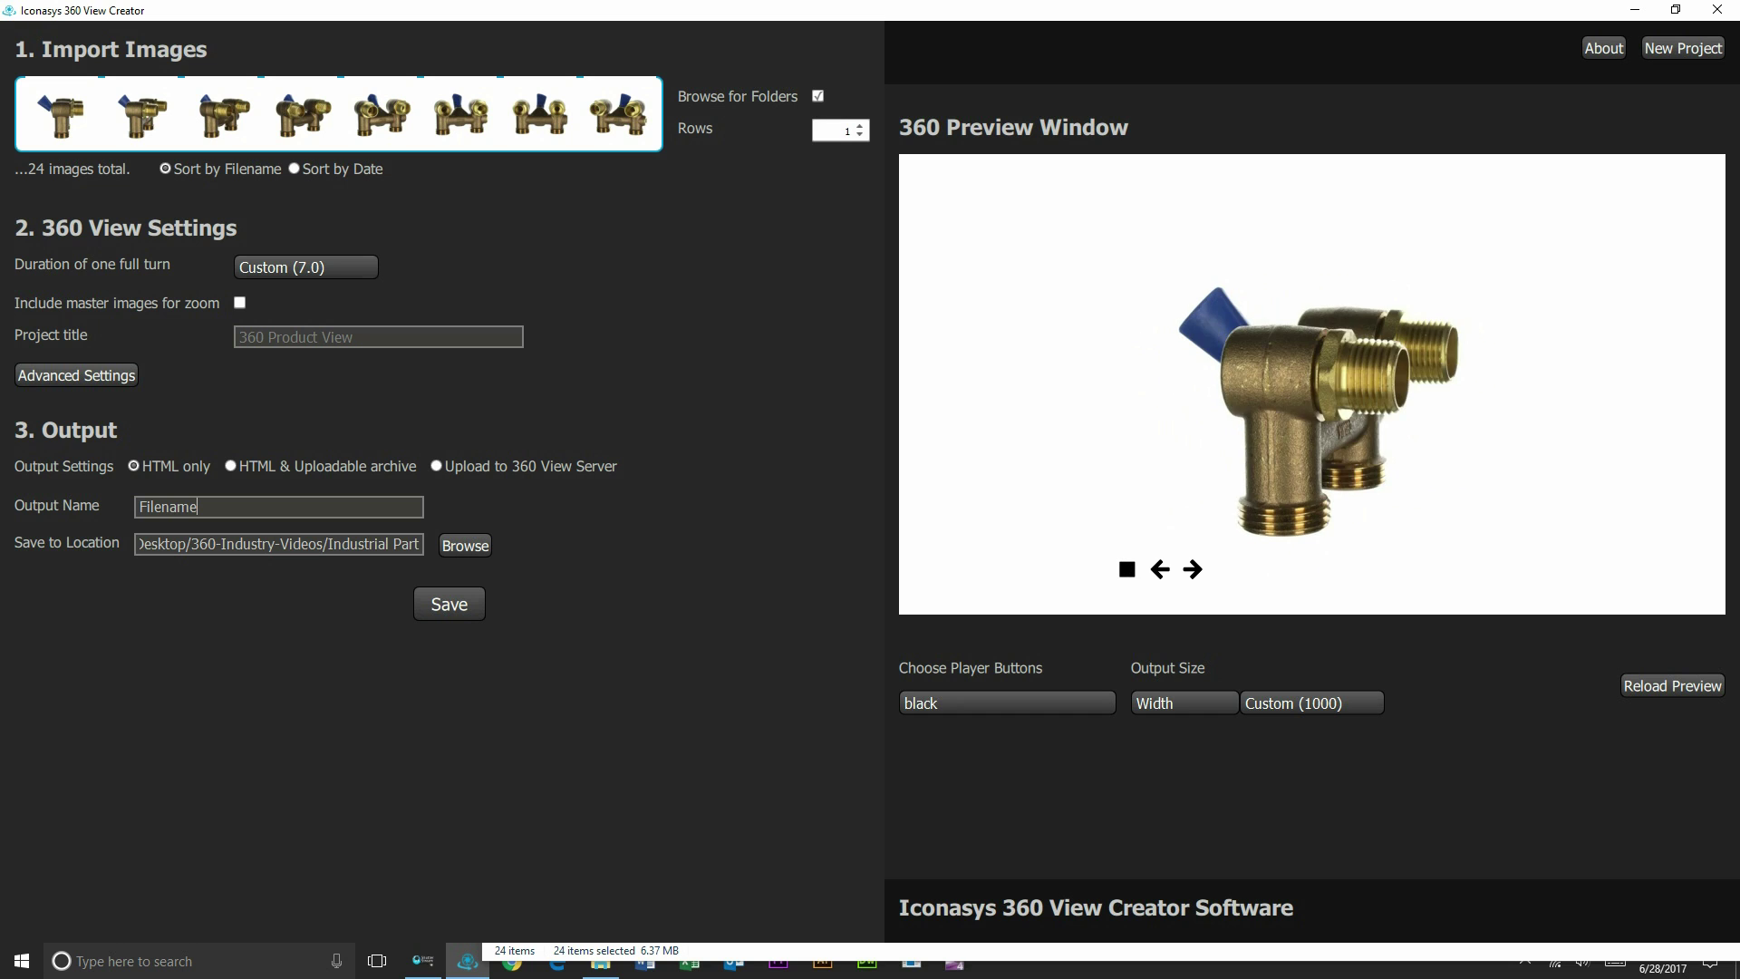
Set the output name to 360-Industrial-Part and save the 360 view as HTML only in the Industrial Part folder
{"action": "double_click", "coordinate": [167, 507]}
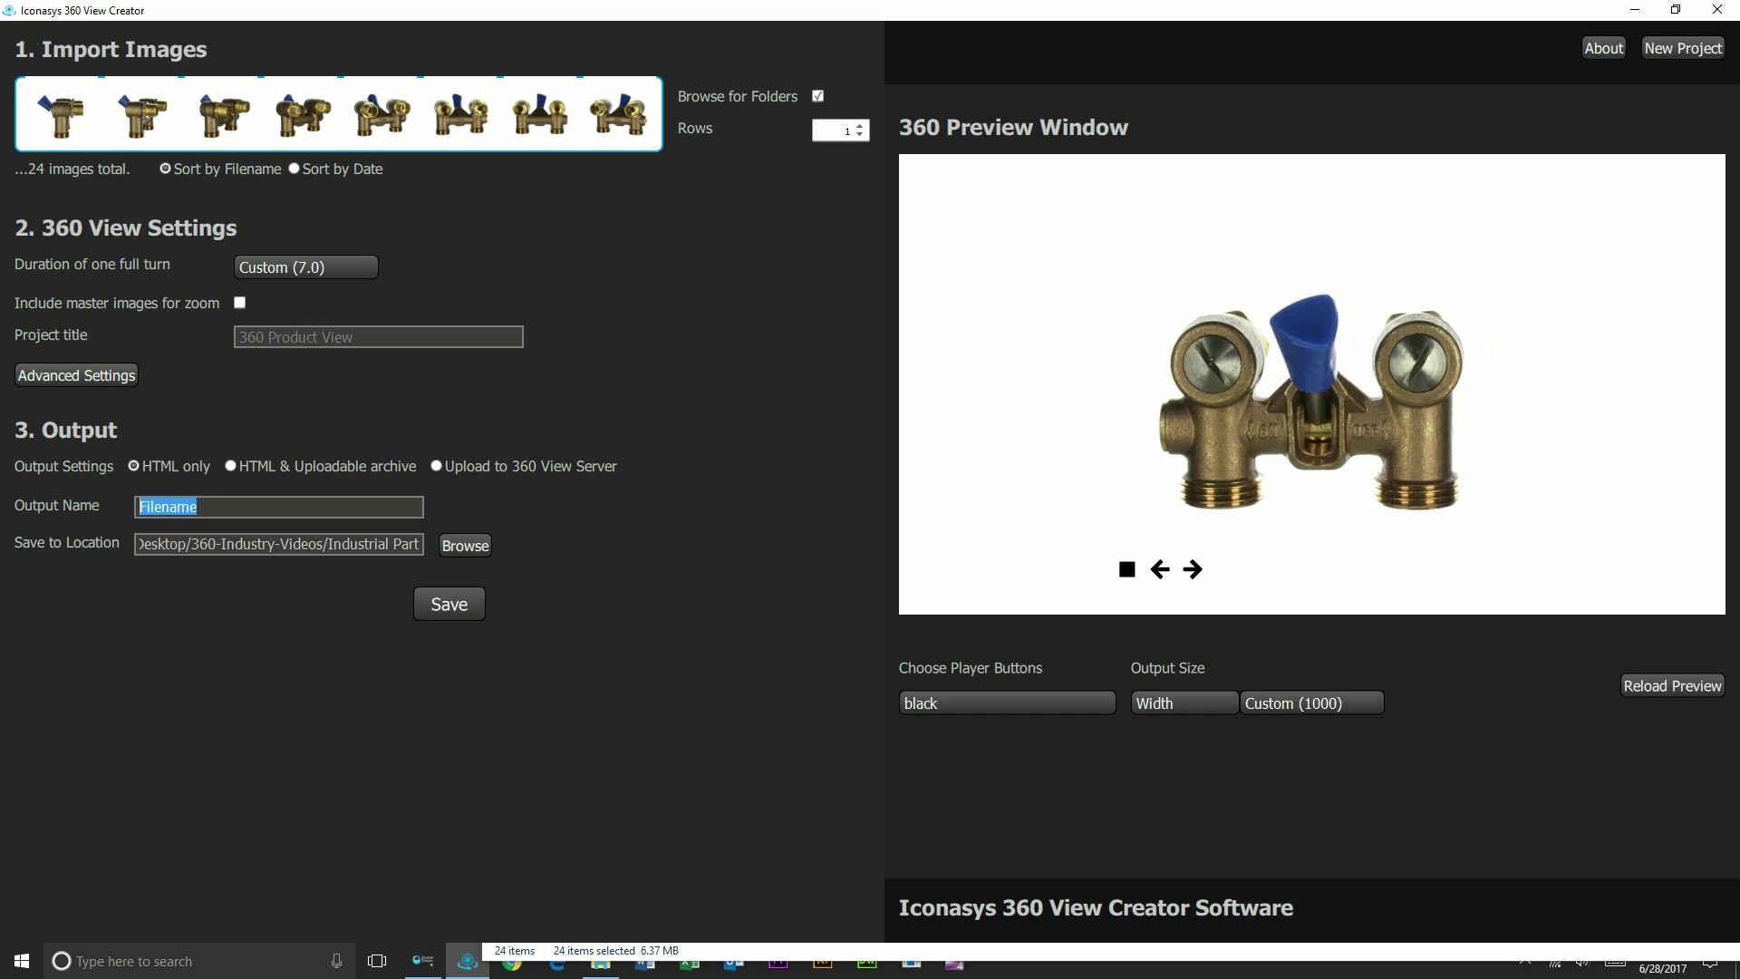
{"action": "type", "text": "360-In"}
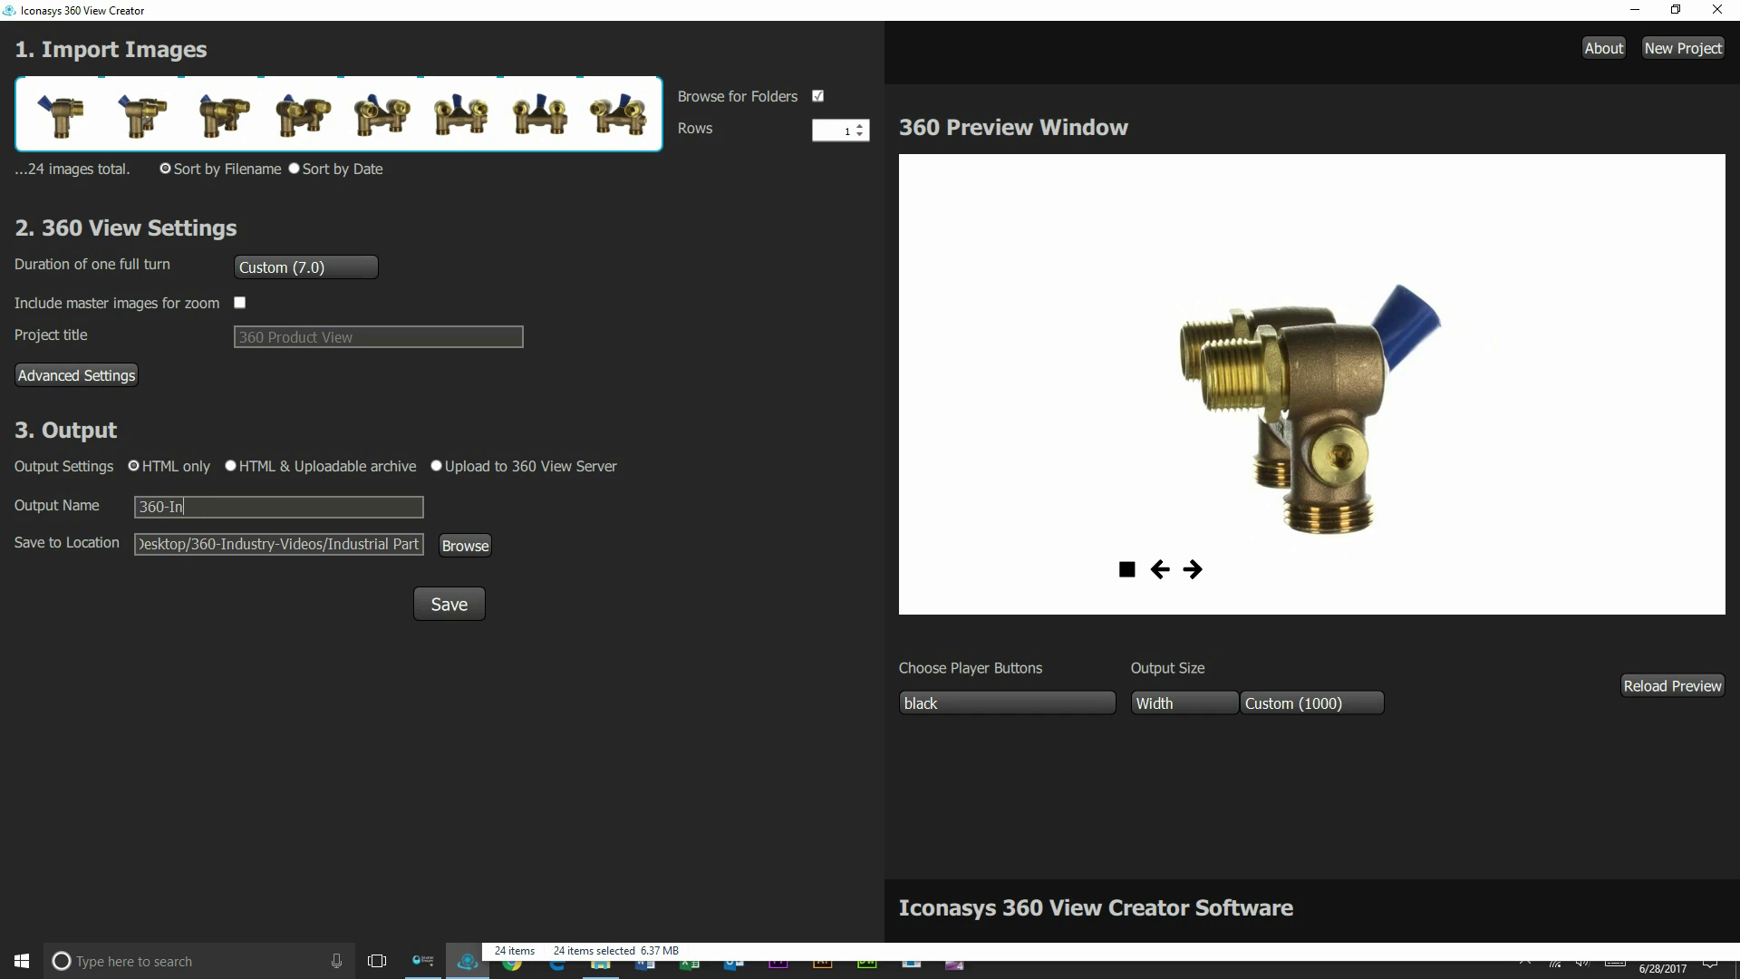
{"action": "type", "text": "dustrial Pa"}
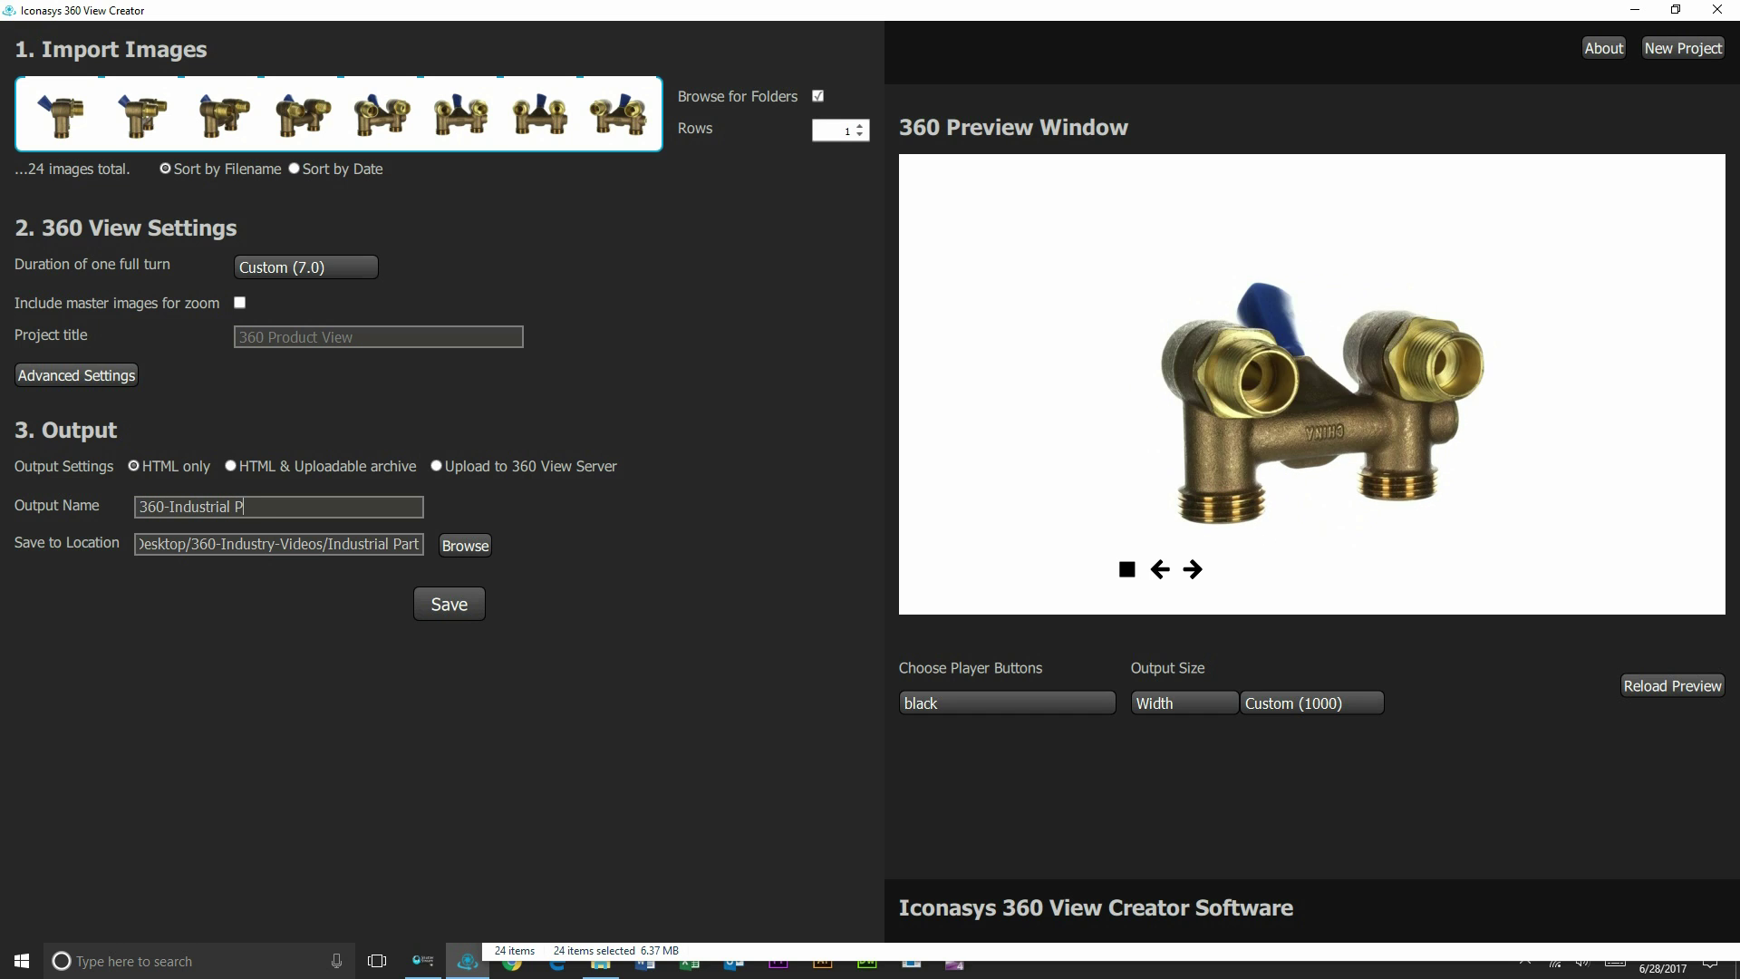
{"action": "key", "text": "BackSpace"}
{"action": "key", "text": "BackSpace"}
{"action": "type", "text": "-Part"}
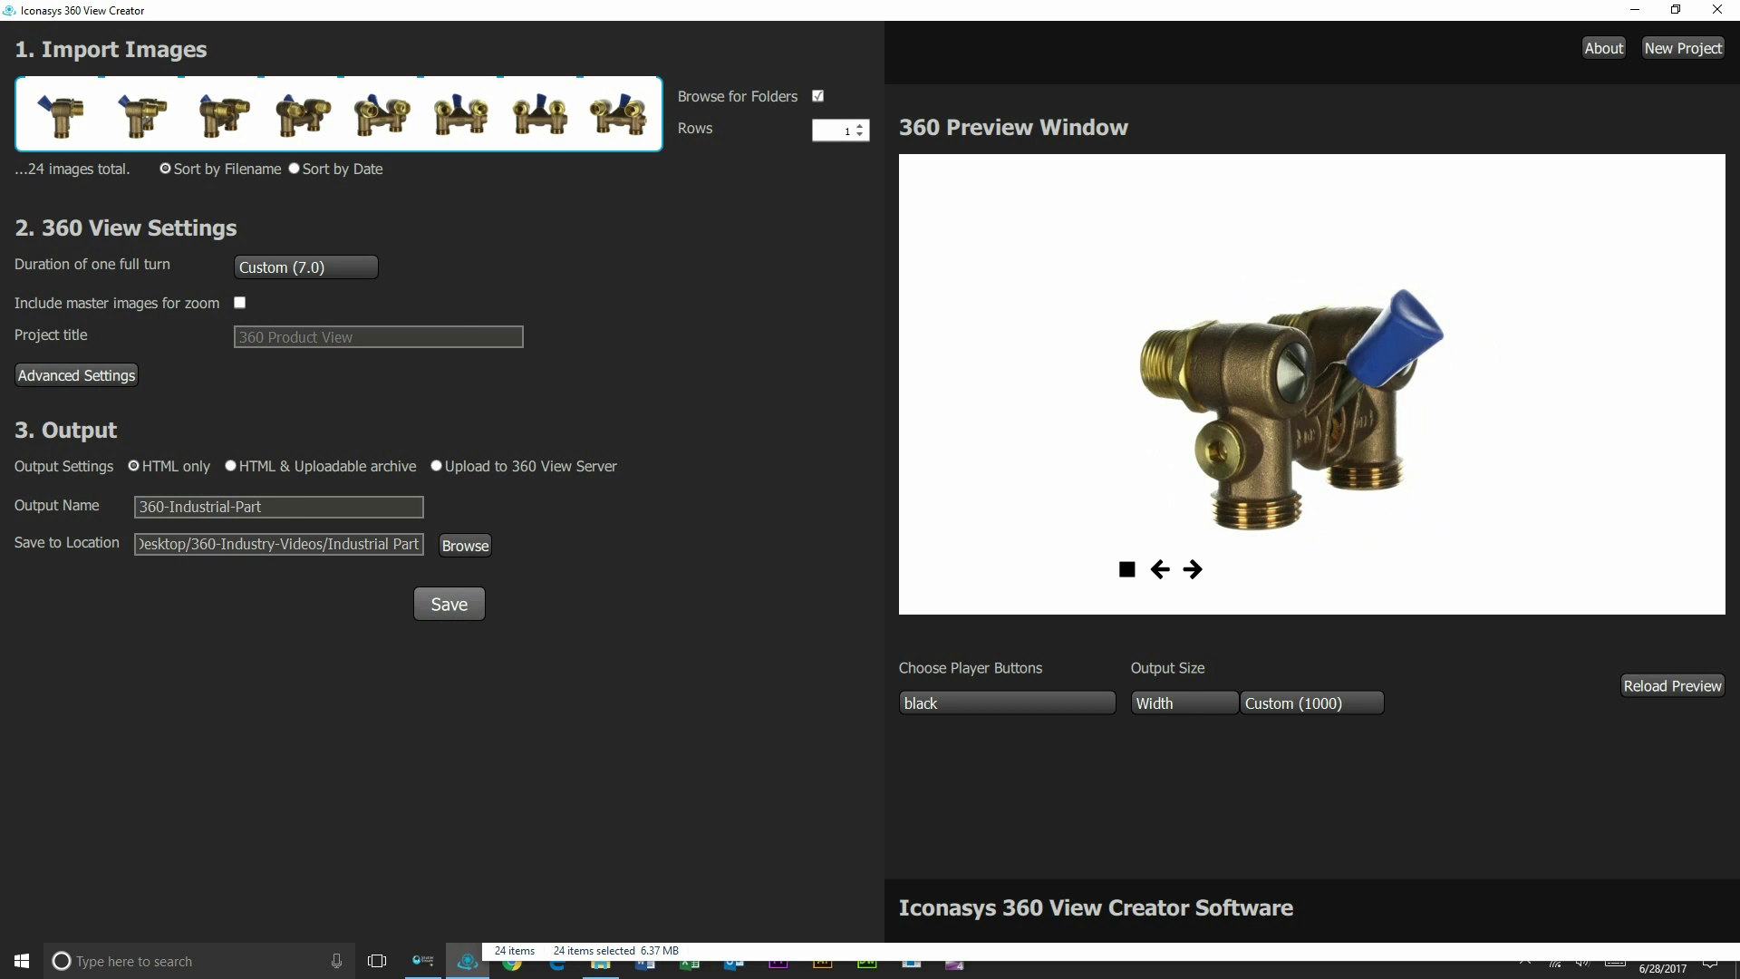
{"action": "left_click", "coordinate": [441, 604]}
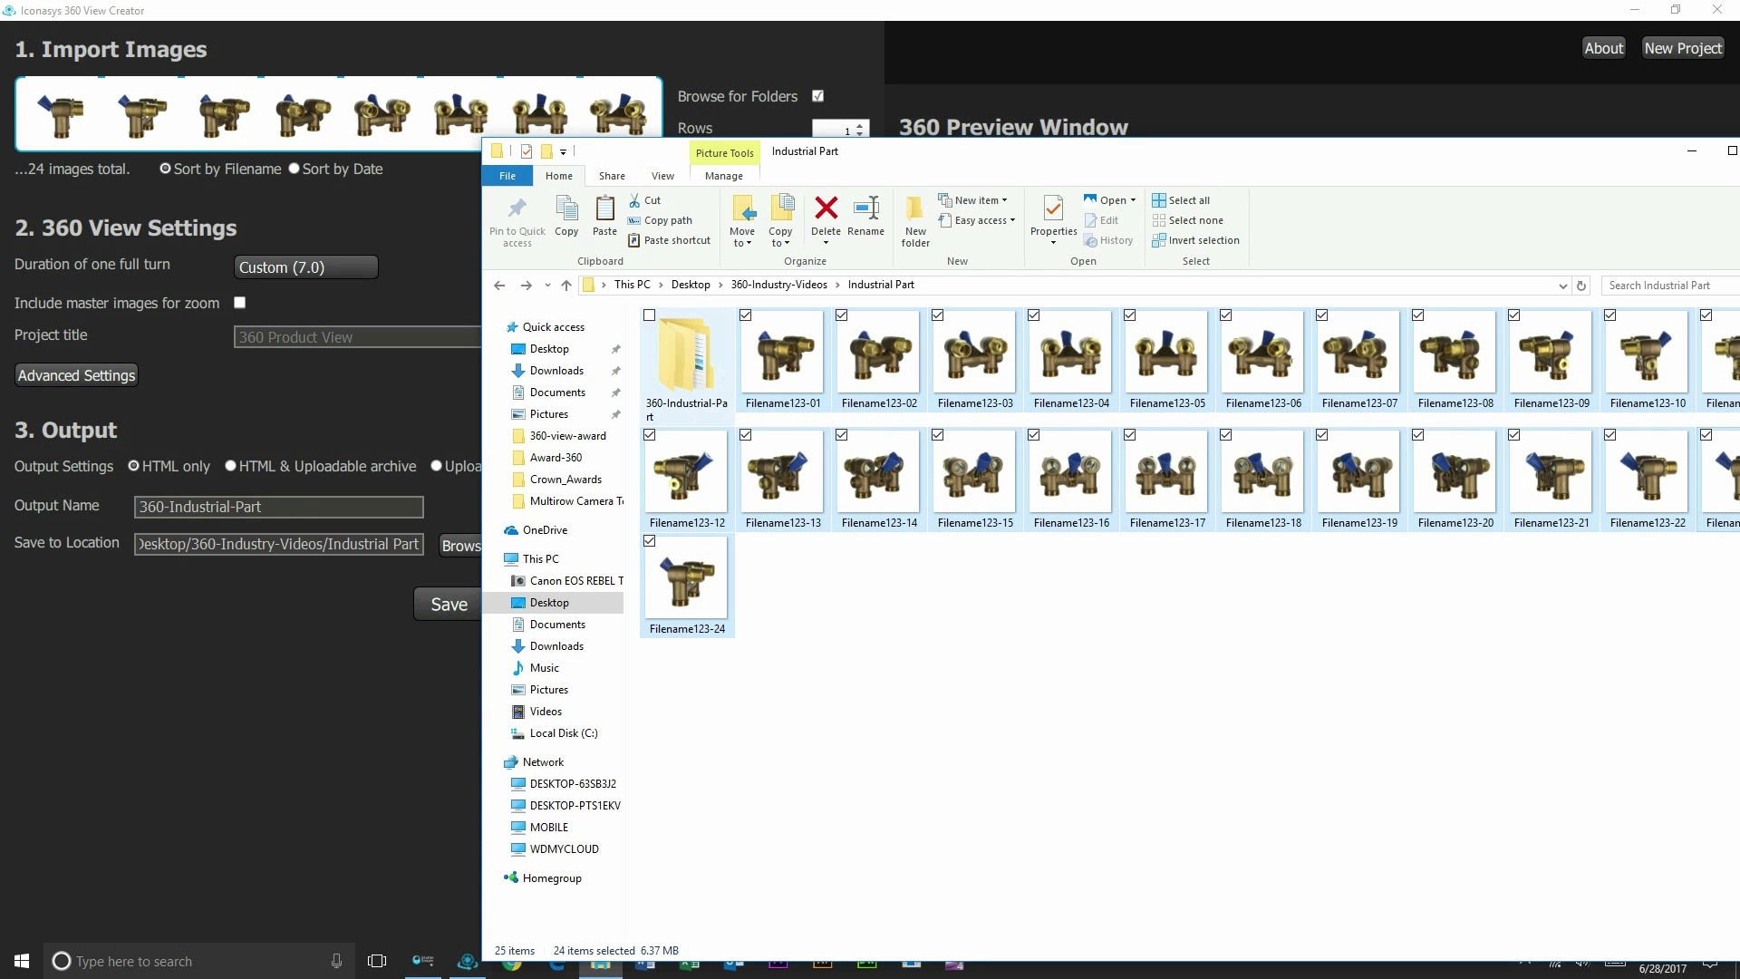
Open the saved 360-Industrial-Part folder in File Explorer and select its index HTML file
{"action": "left_click", "coordinate": [687, 363]}
{"action": "double_click", "coordinate": [687, 362]}
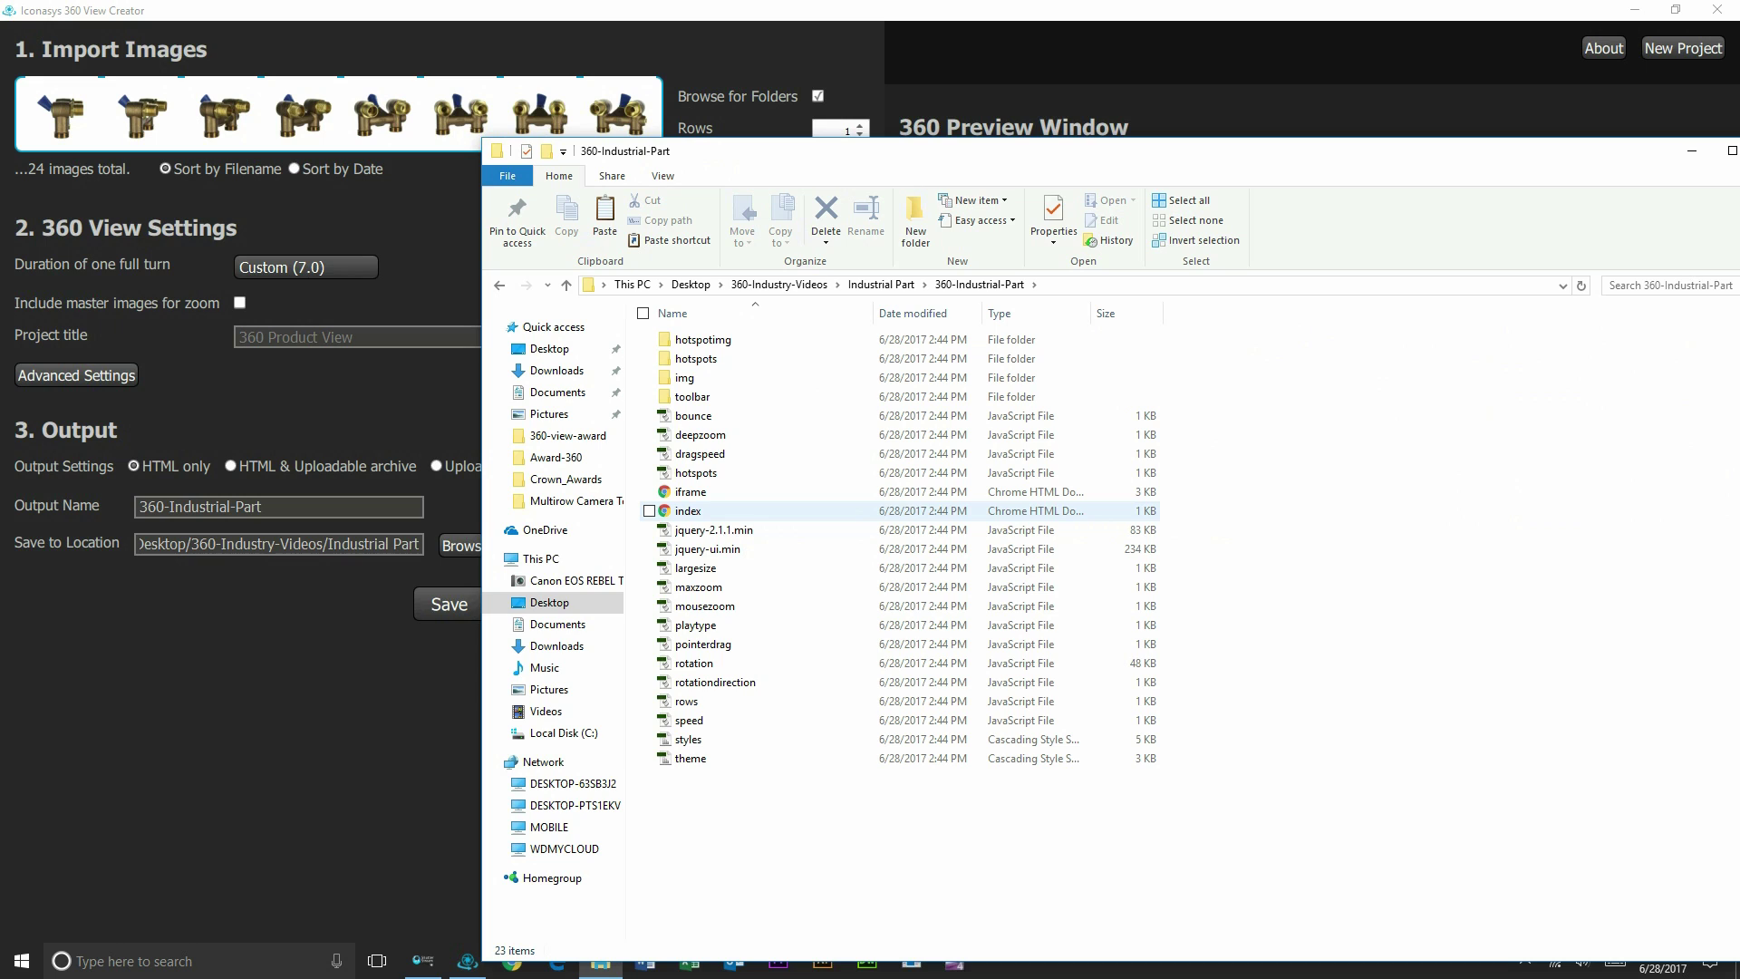
{"action": "left_click", "coordinate": [689, 513]}
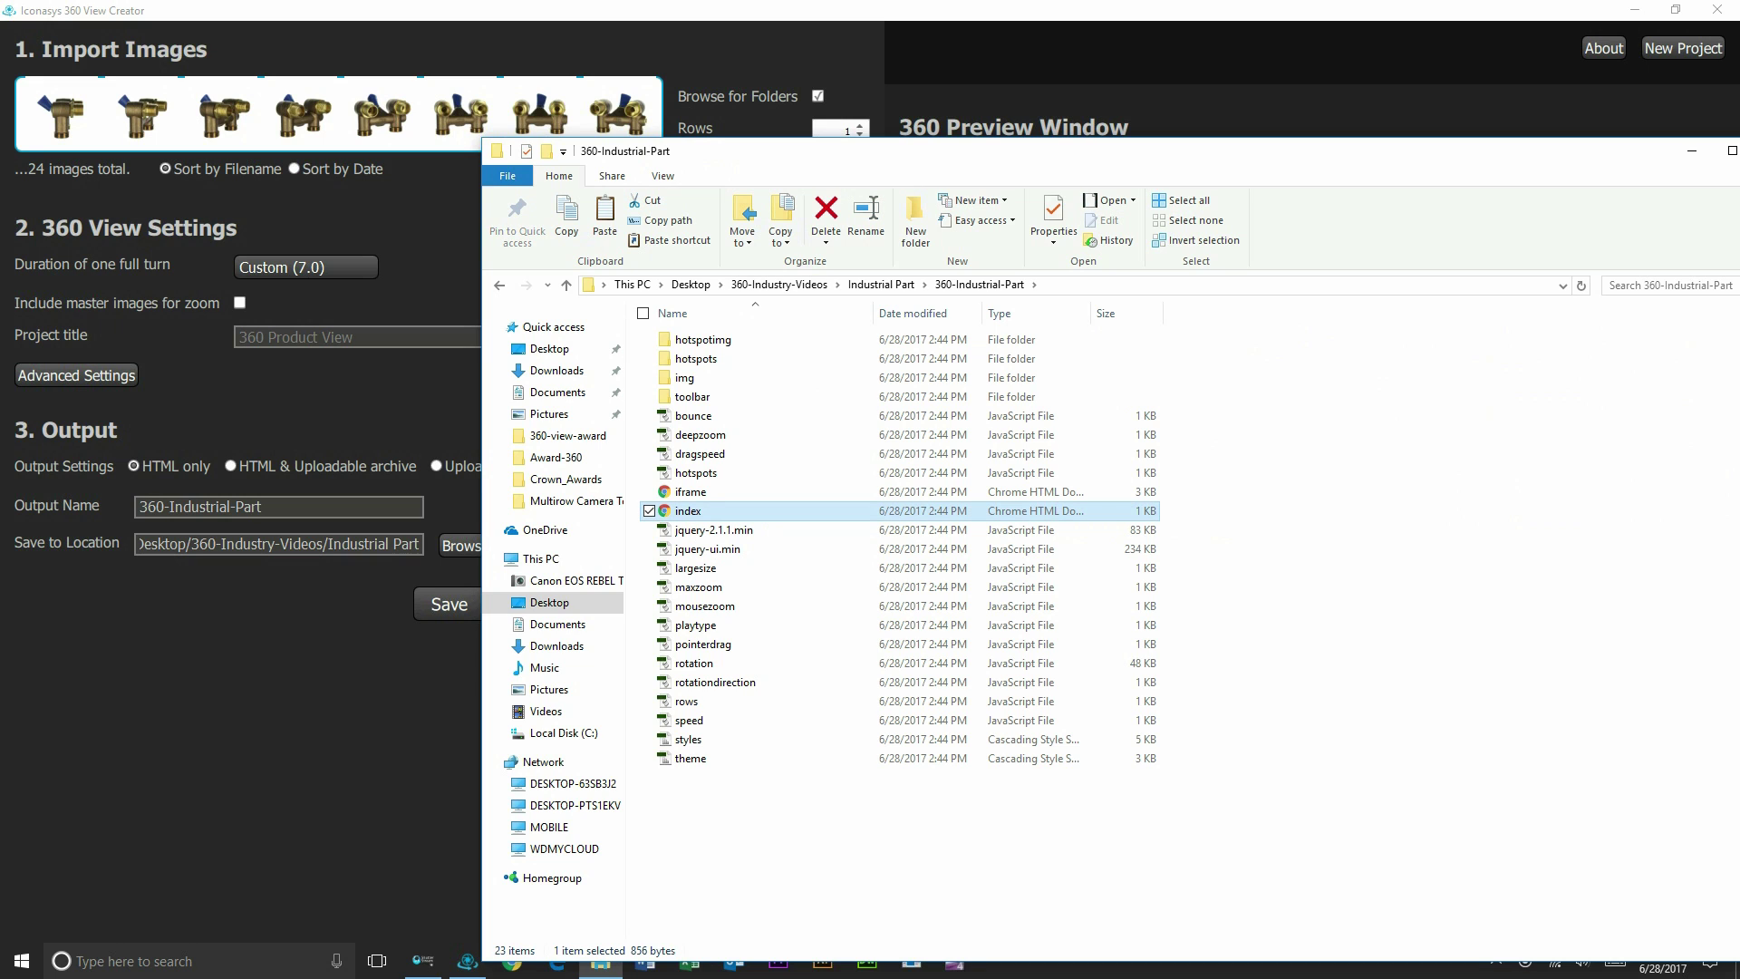